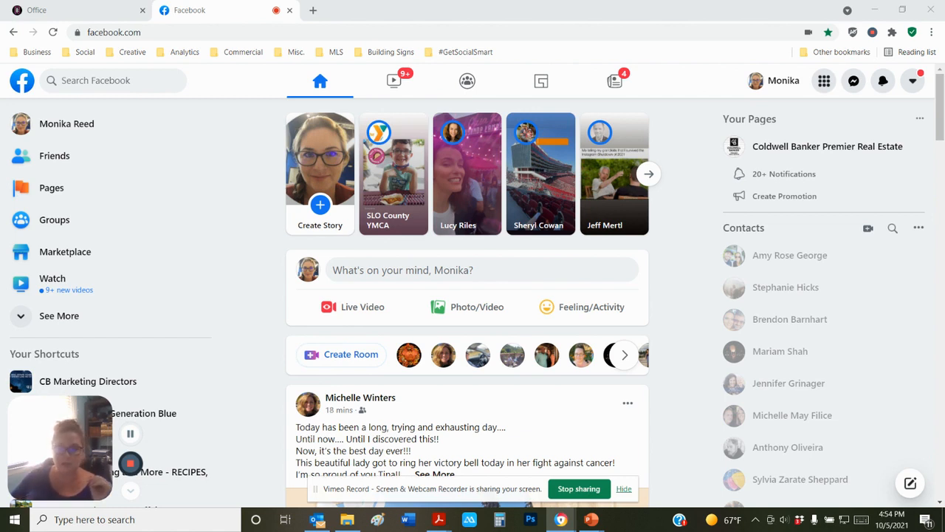
- Open Pages You Manage from the sidebar and browse the managed real estate pages
left_click(623, 490)
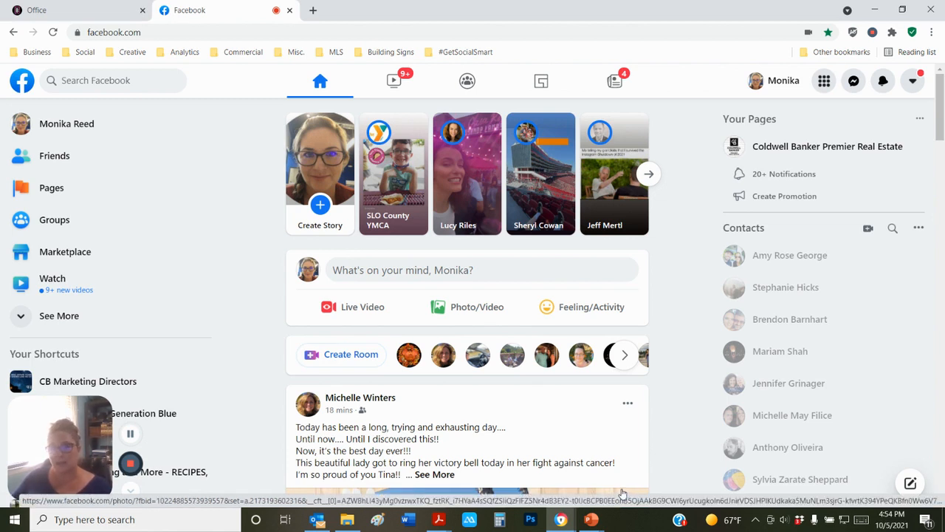
mouse_move(881, 344)
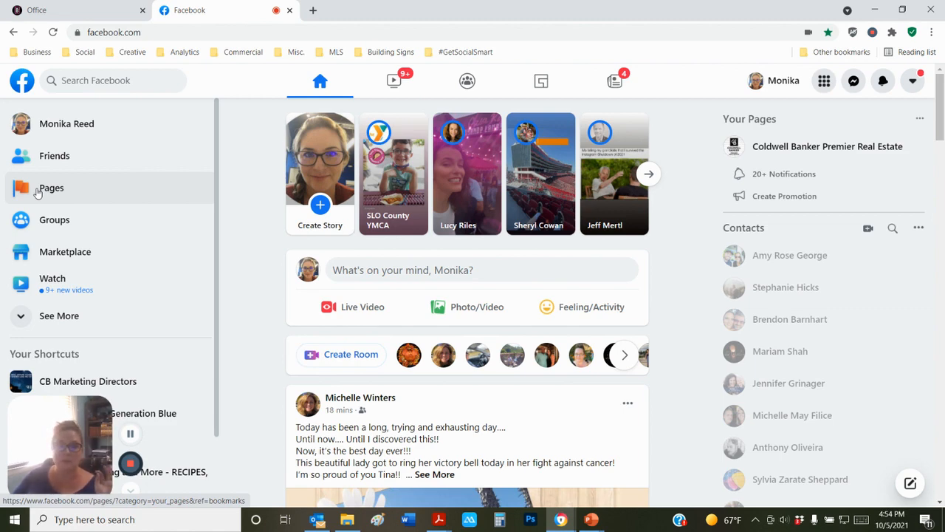
left_click(37, 192)
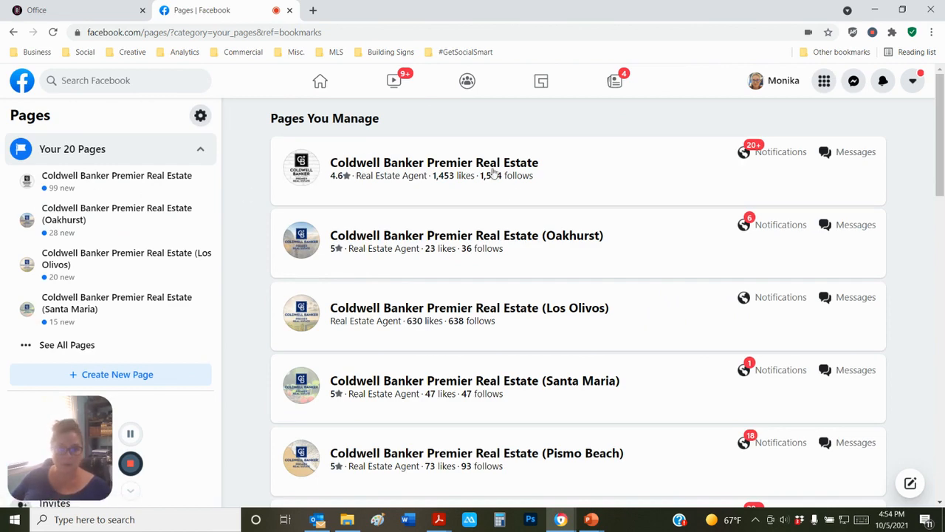
scroll(429, 174, "down", 4)
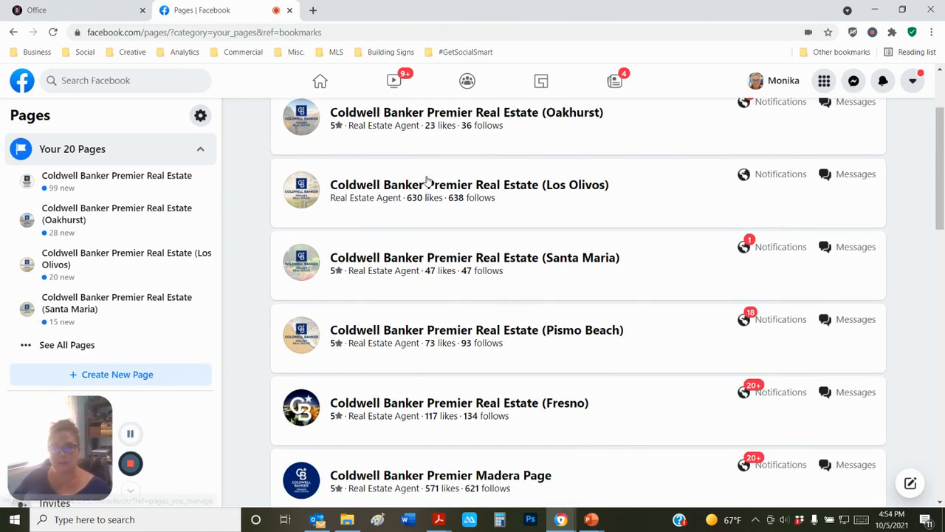
scroll(423, 182, "down", 10)
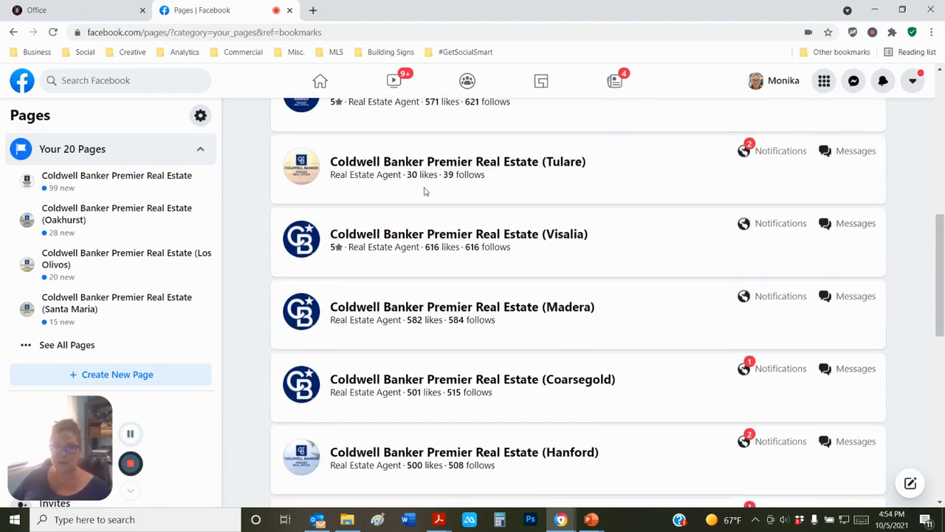
scroll(426, 191, "up", 15)
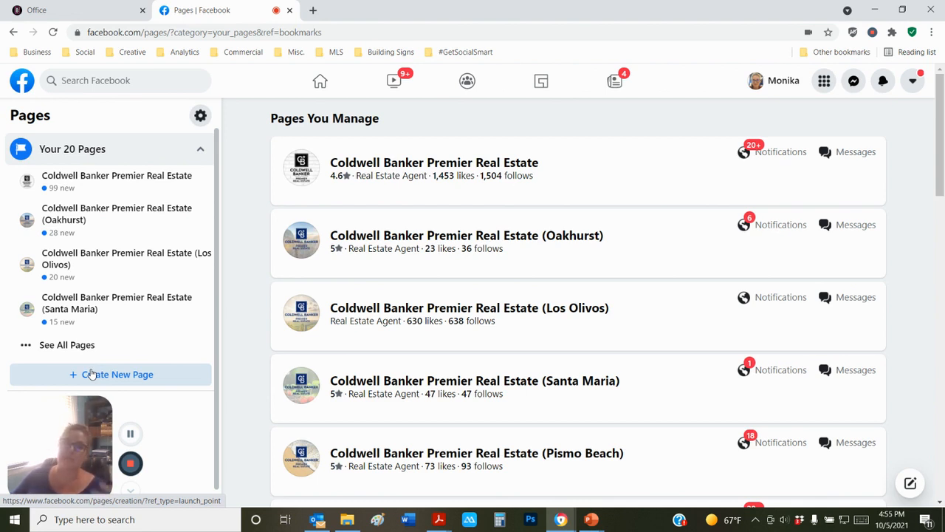
- Start a new Page named with the agent's name followed by 'Real Estate #12234'
left_click(90, 374)
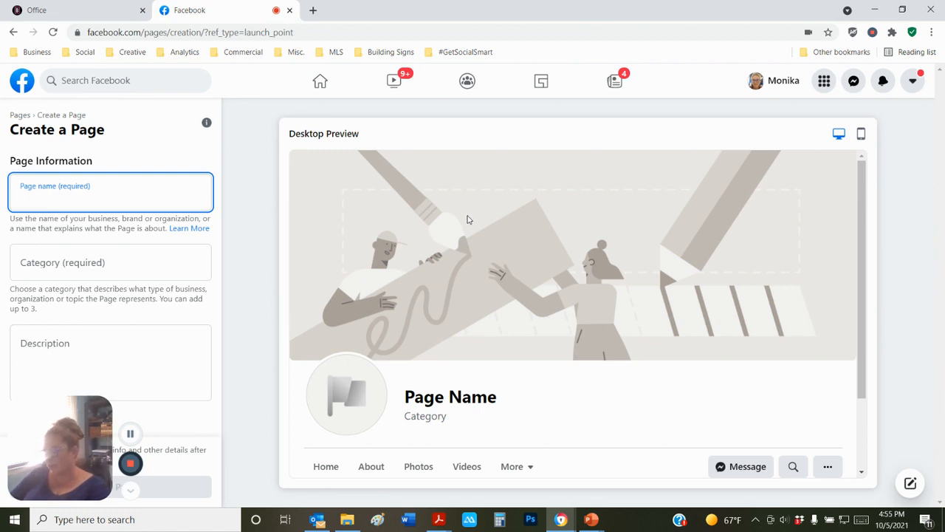
type("Monika Reee")
key("BackSpace")
type("d Rea")
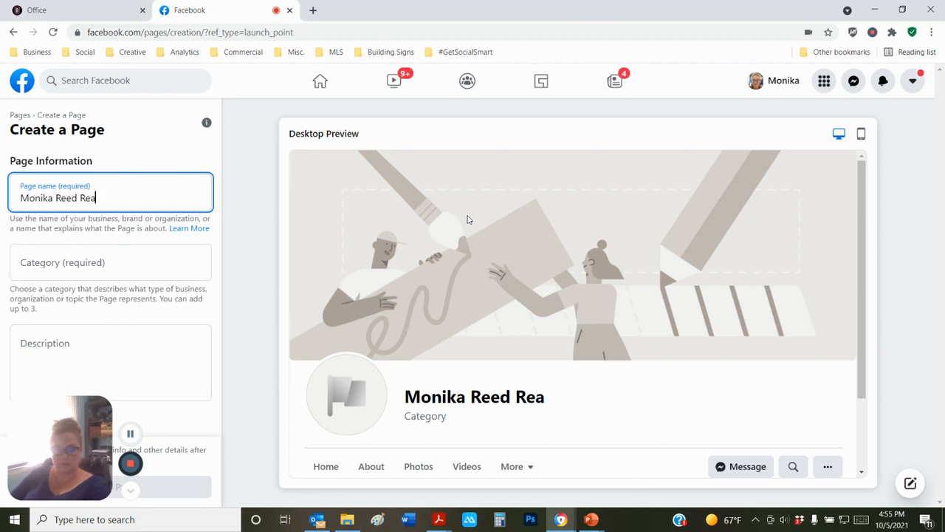
key("BackSpace")
type("ea")
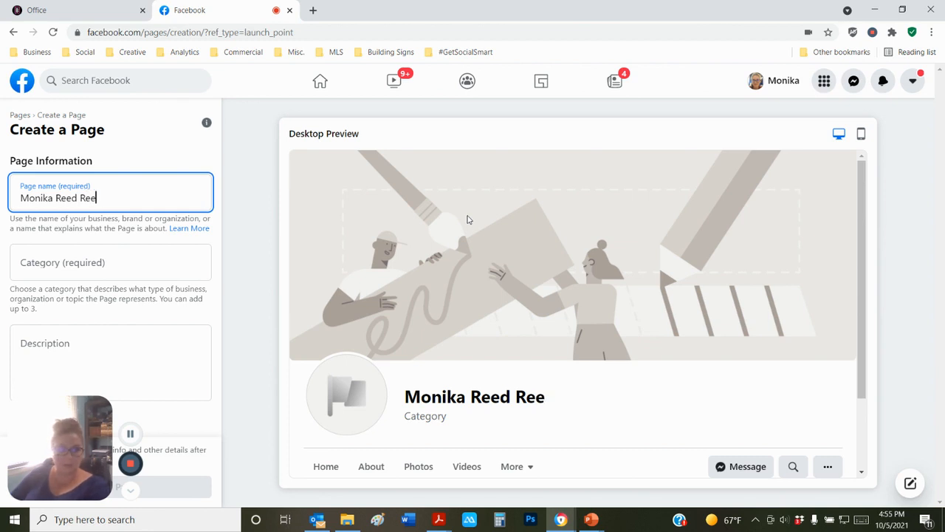
key("BackSpace")
key("BackSpace")
type("al")
key("BackSpace")
type("la")
key("BackSpace")
type("ot")
key("BackSpace")
key("BackSpace")
key("BackSpace")
type("l Estate")
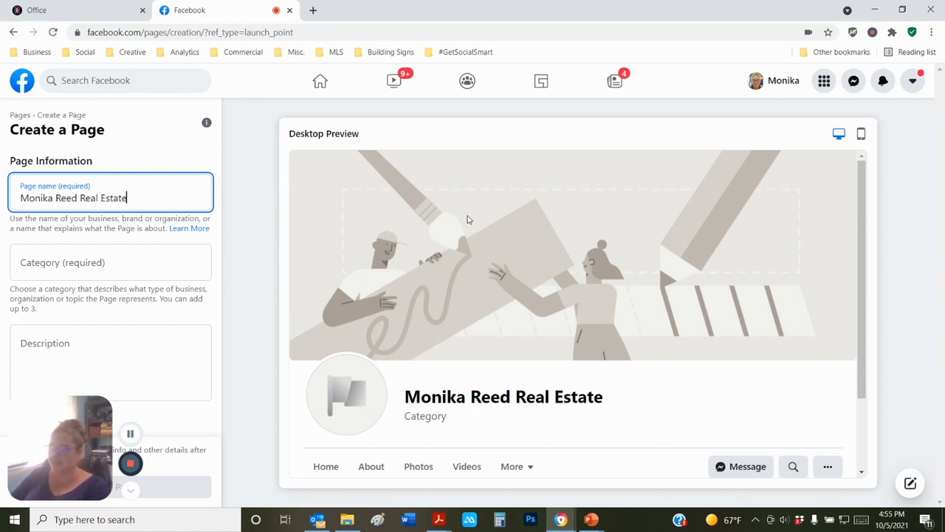
type(" #")
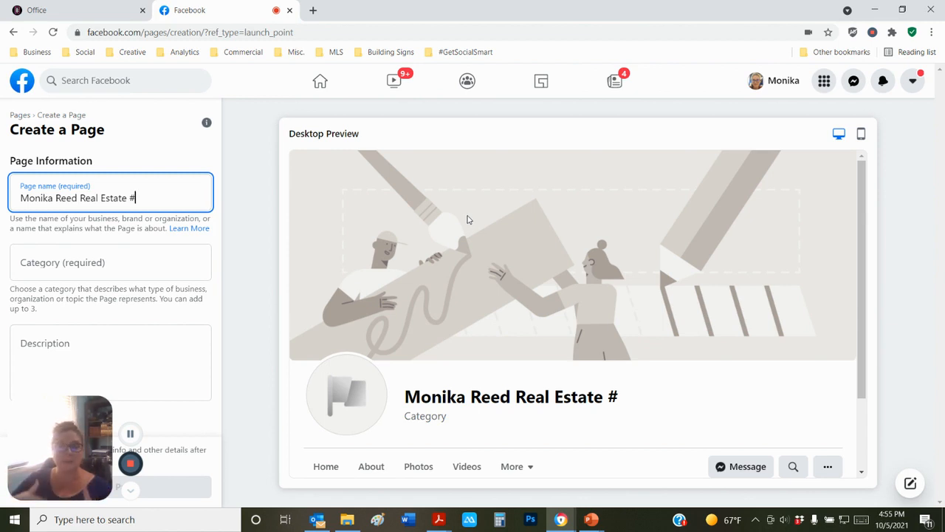
type("12234")
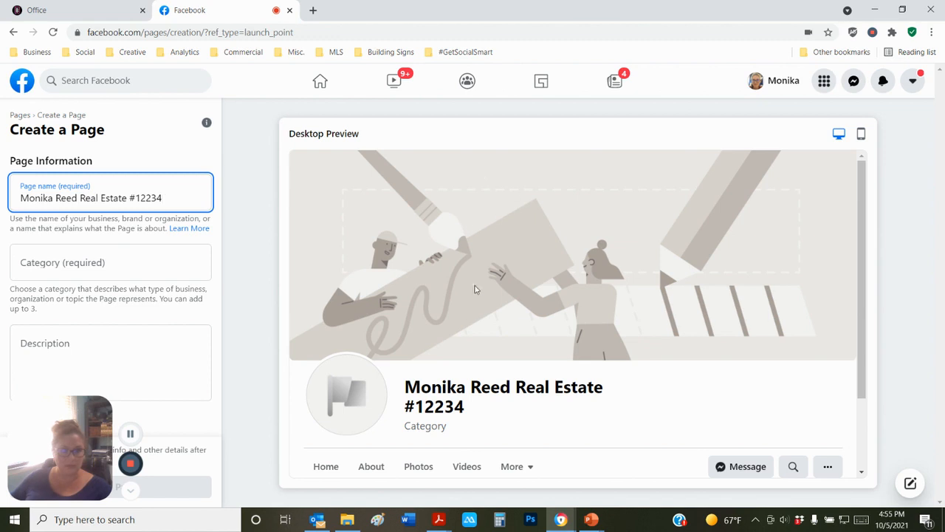
left_click(64, 260)
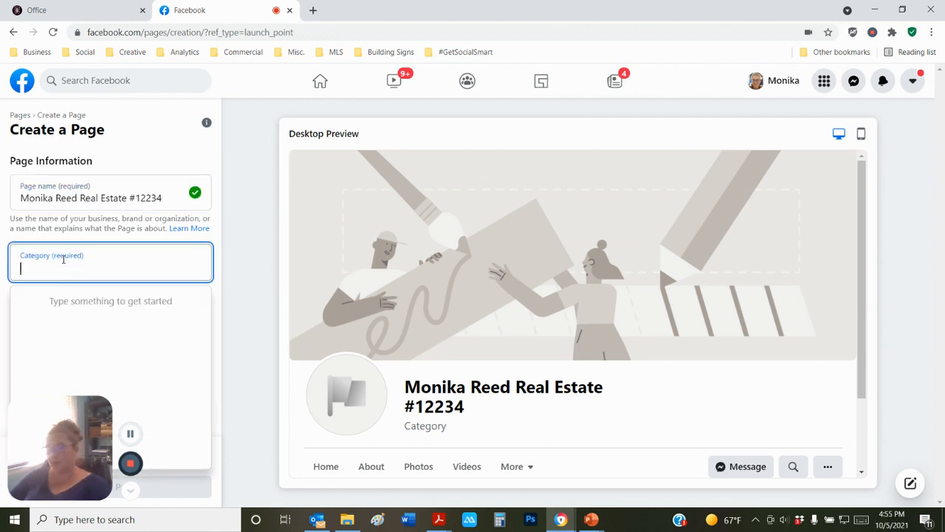
- Search 'real' and add the categories Real Estate Agent, Real Estate and Real Estate Service
type("real")
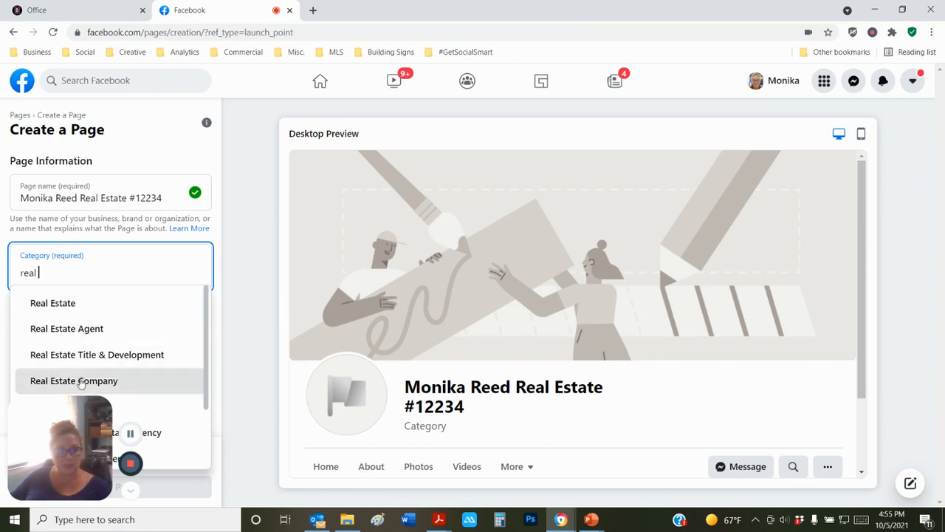
scroll(84, 375, "down", 2)
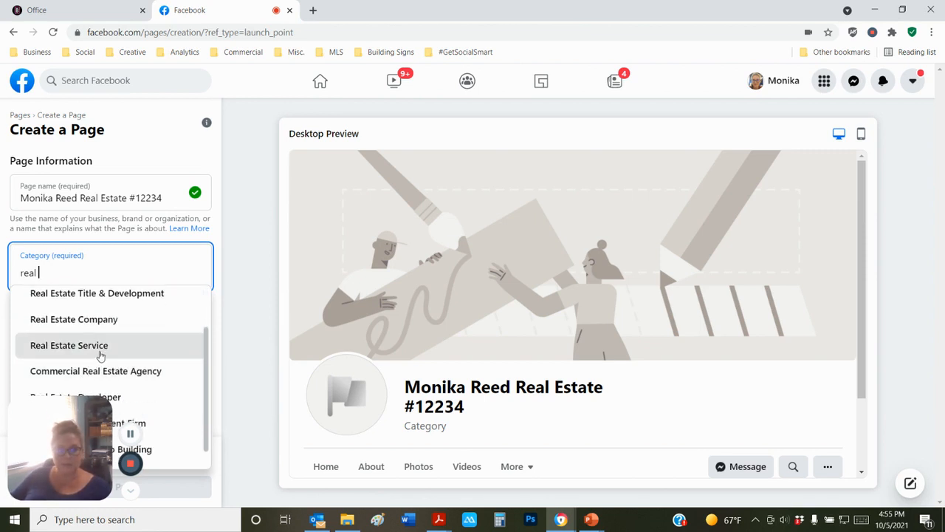
scroll(101, 356, "down", 1)
scroll(99, 355, "up", 3)
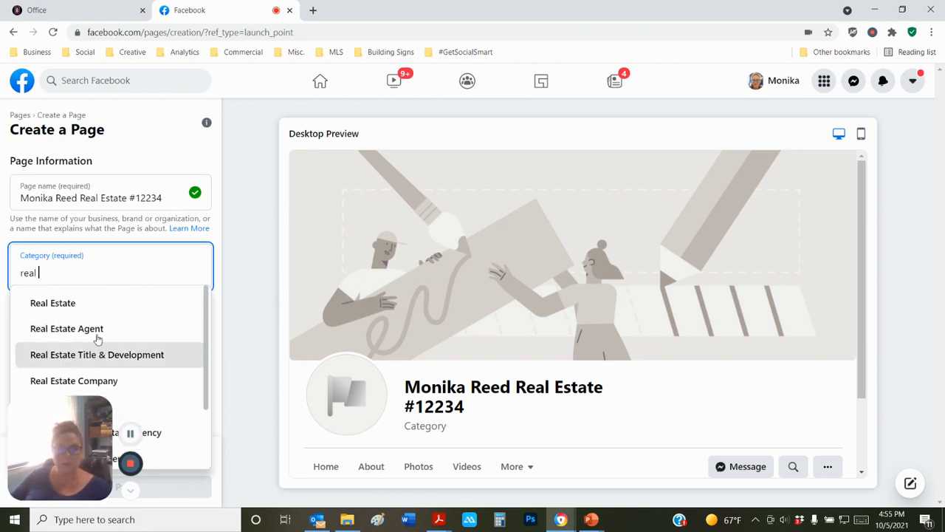
left_click(78, 330)
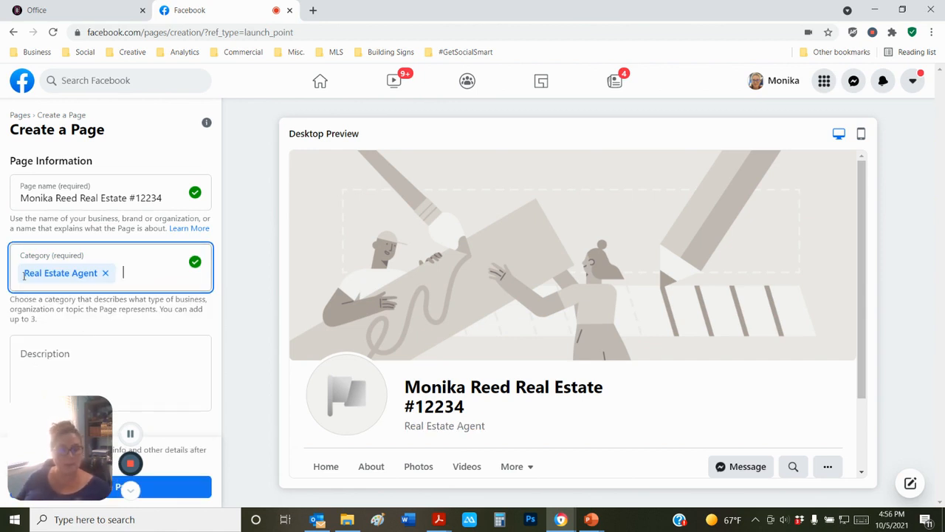
type("real")
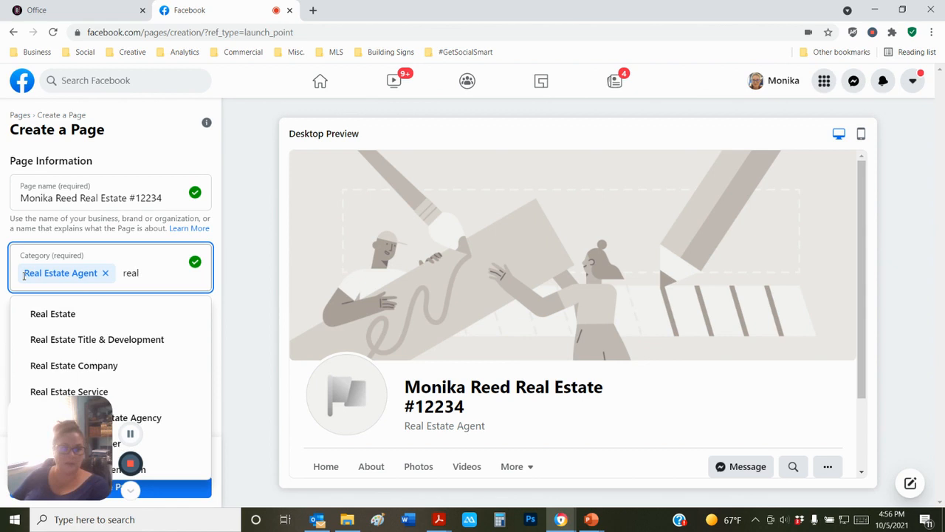
left_click(69, 319)
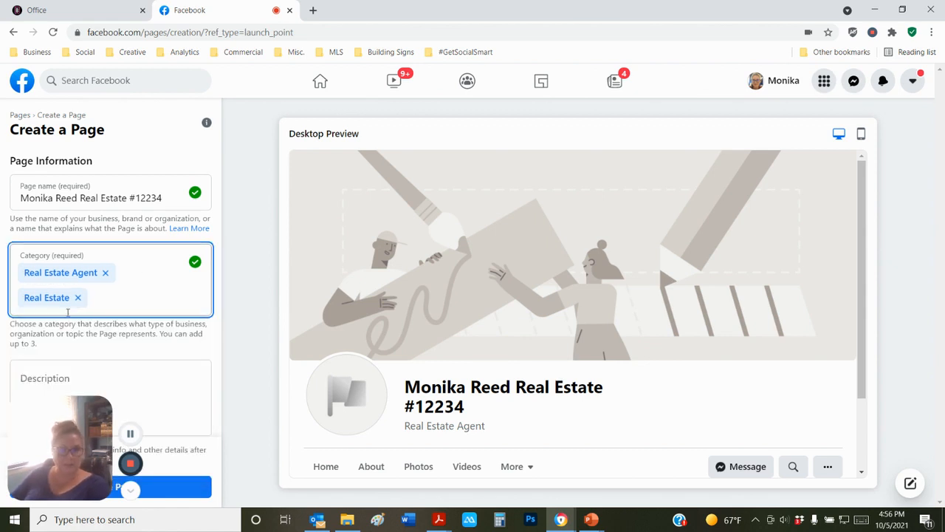
type("real estate")
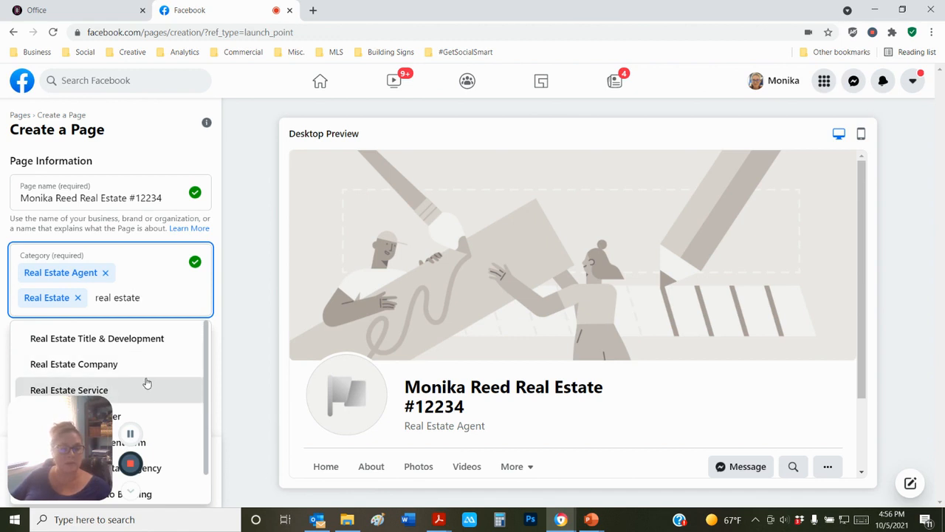
scroll(145, 382, "down", 1)
left_click(99, 355)
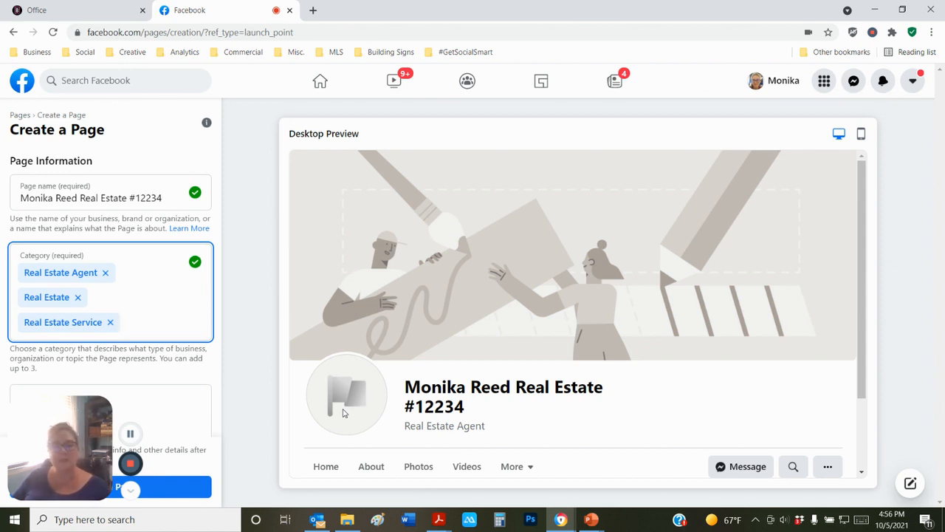
scroll(102, 363, "down", 1)
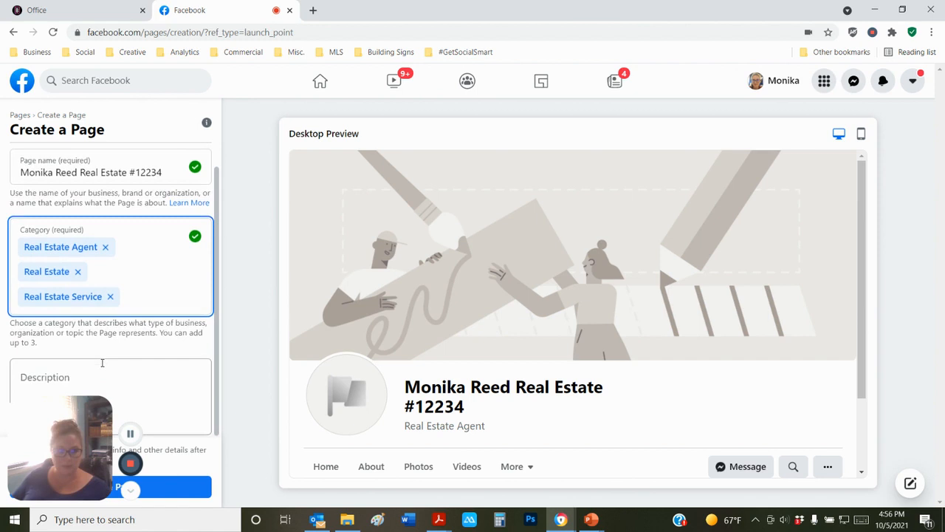
left_click_drag(93, 411, 909, 207)
- Paste the home-as-sanctuary paragraph into Description and create the Page
left_click(52, 375)
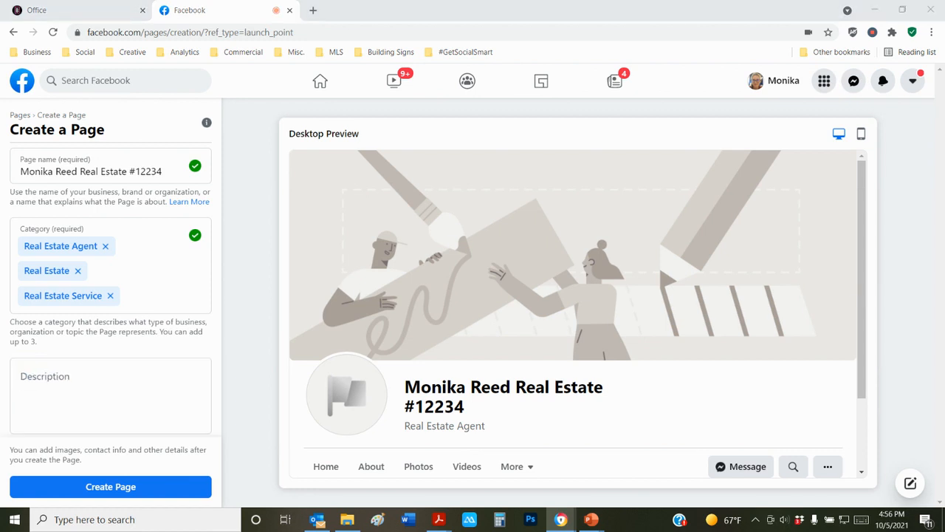
left_click(62, 382)
type("I believe that your home is your sanctuary, and should be treated as such. Whether you're buying your first home or seeking that dream retirement residence, the experience should be nothing less than seamless.")
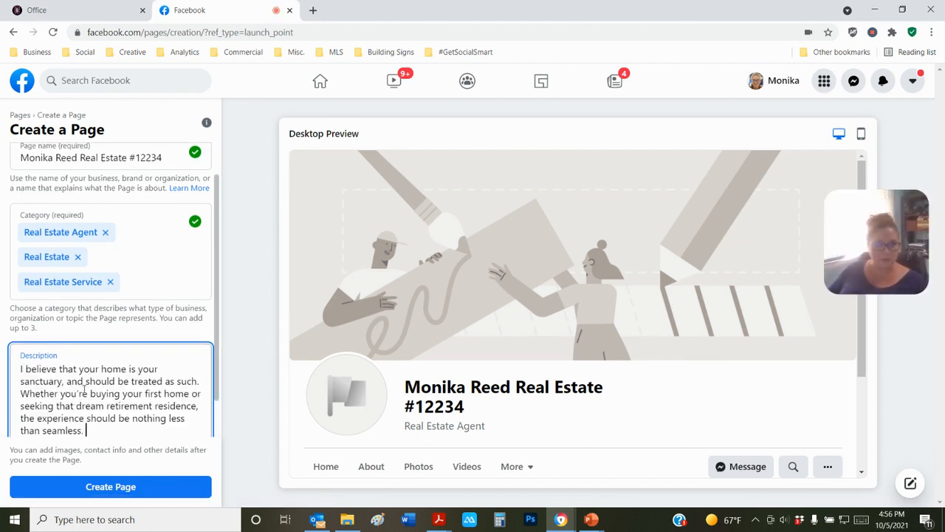
scroll(83, 391, "down", 1)
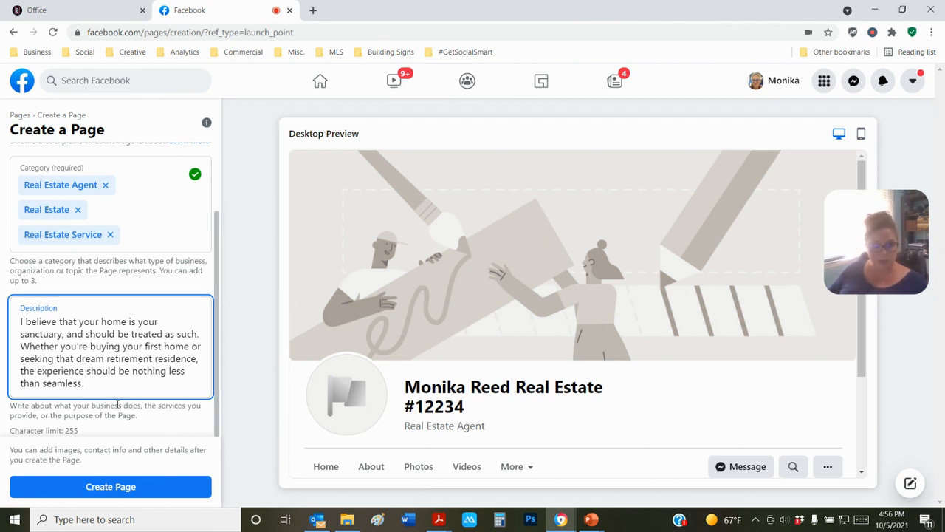
left_click(101, 489)
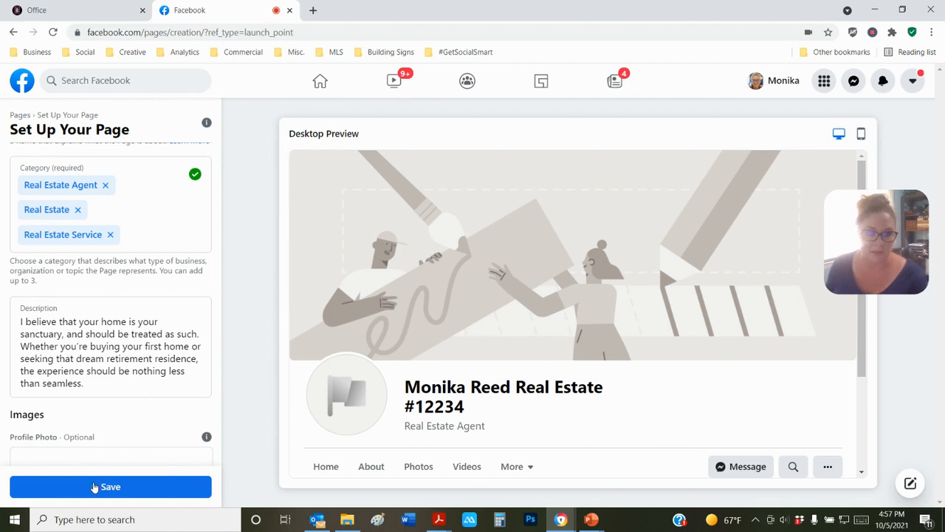
scroll(92, 391, "down", 2)
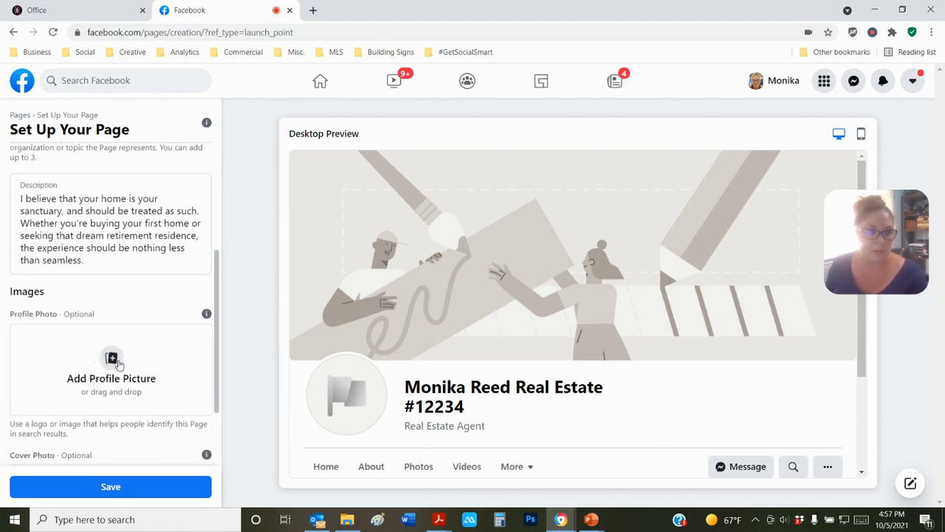
left_click(114, 367)
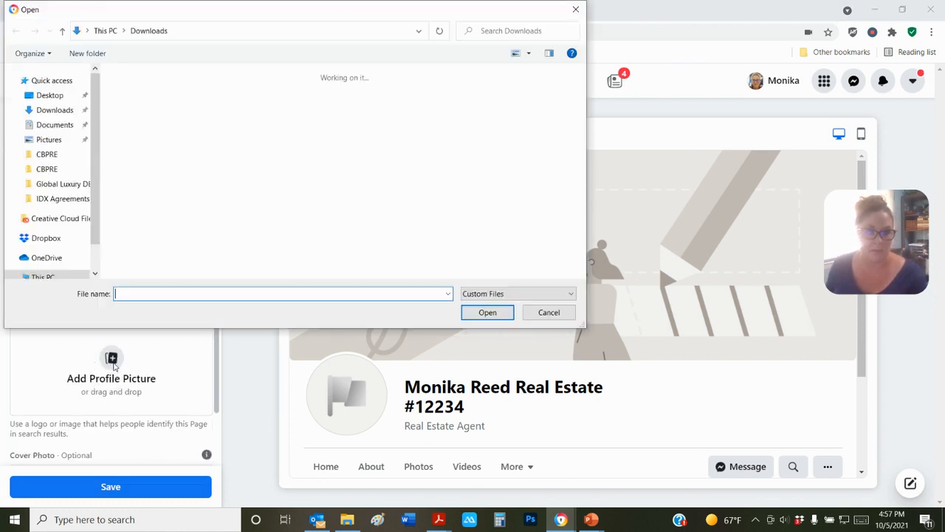
scroll(295, 140, "down", 2)
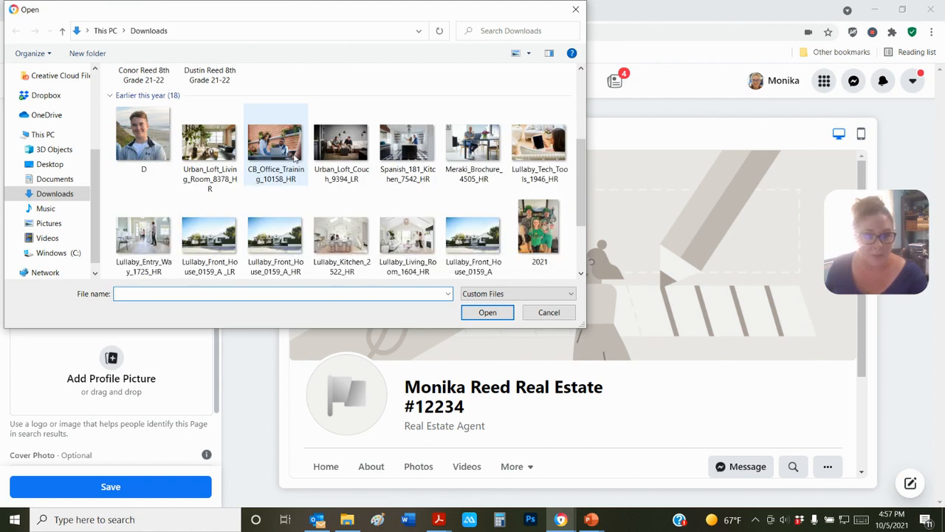
scroll(295, 157, "down", 1)
scroll(295, 157, "down", 2)
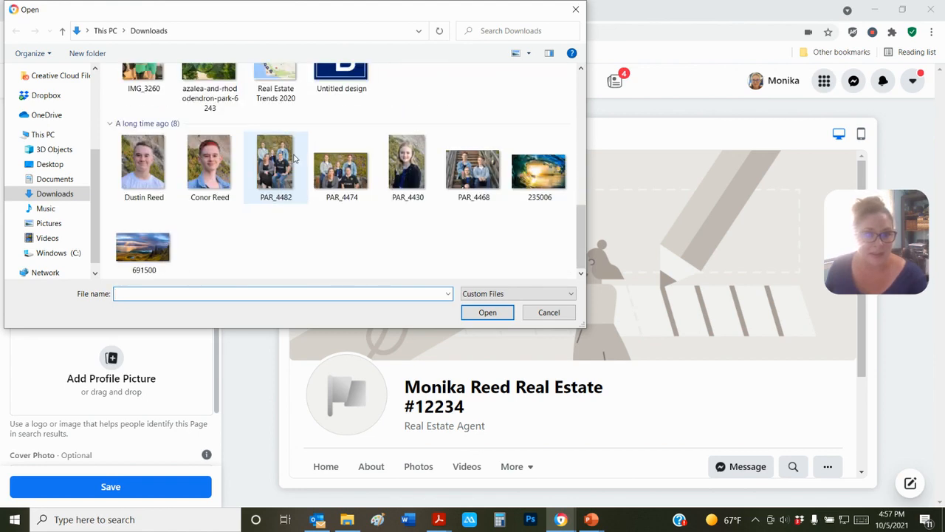
scroll(293, 158, "up", 6)
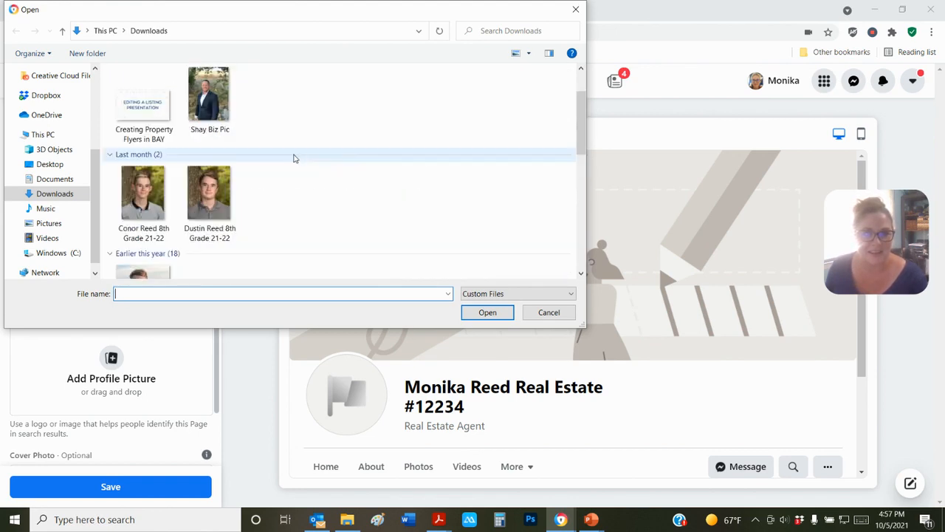
scroll(293, 157, "up", 1)
left_click(209, 112)
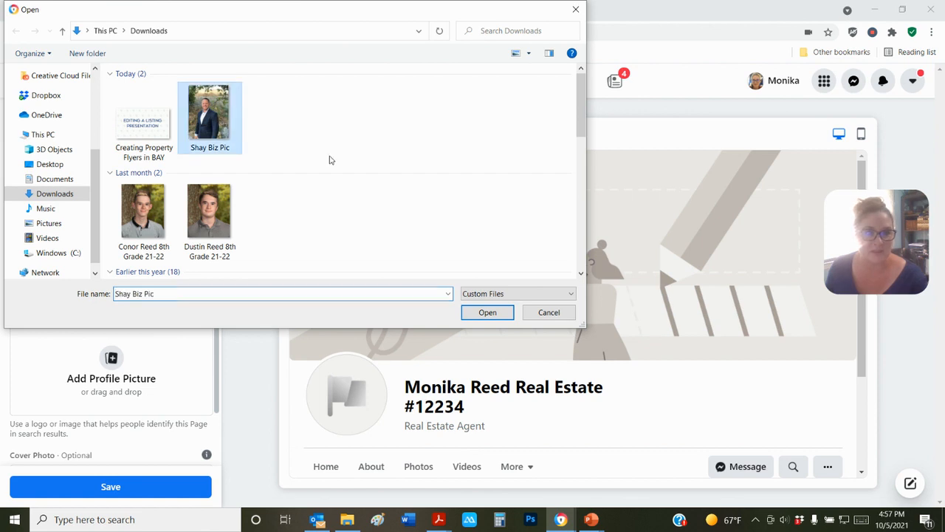
left_click(487, 312)
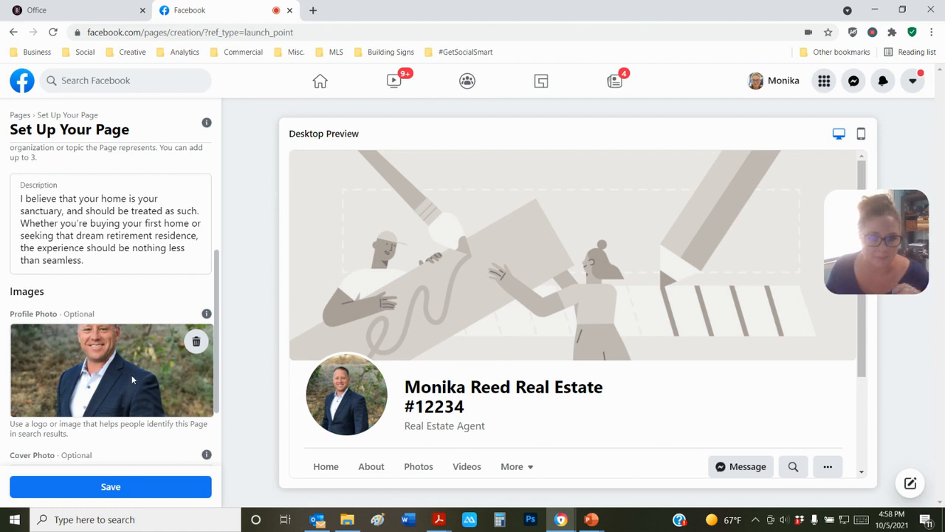
scroll(131, 374, "down", 2)
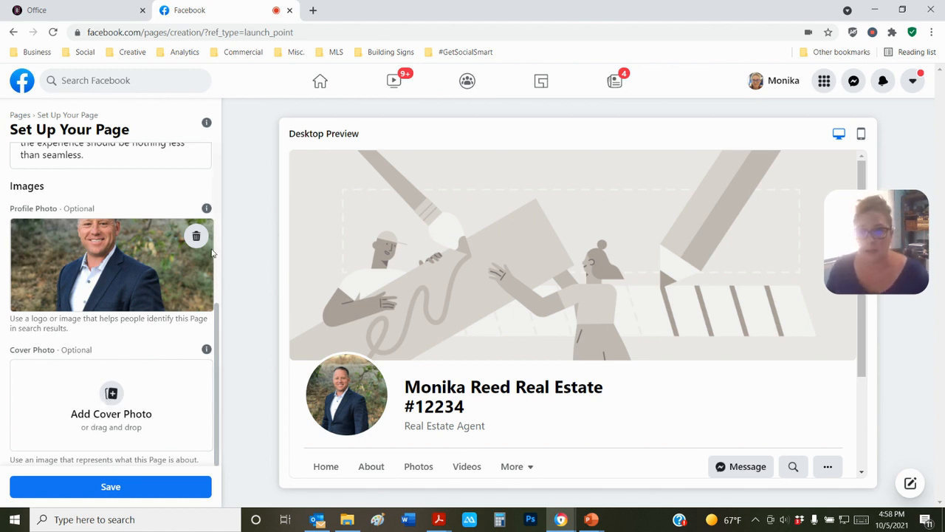
mouse_move(902, 211)
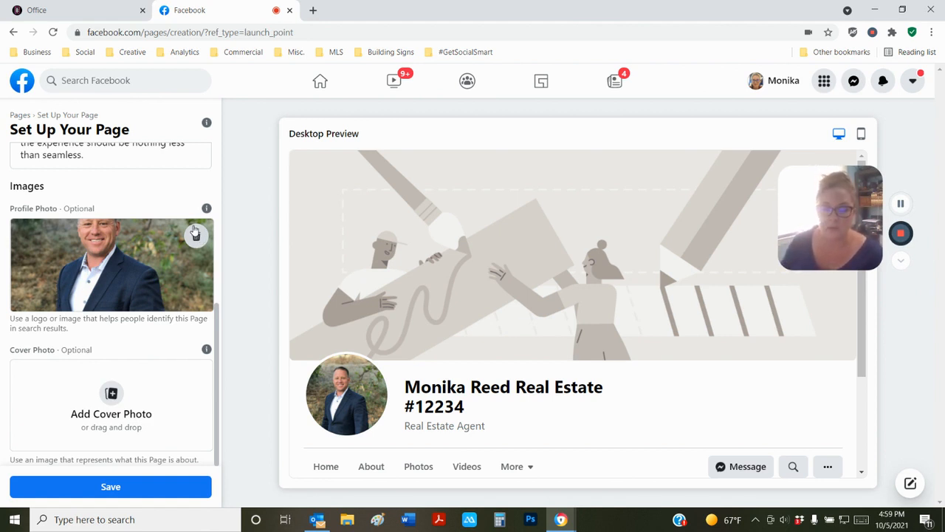
left_click(195, 234)
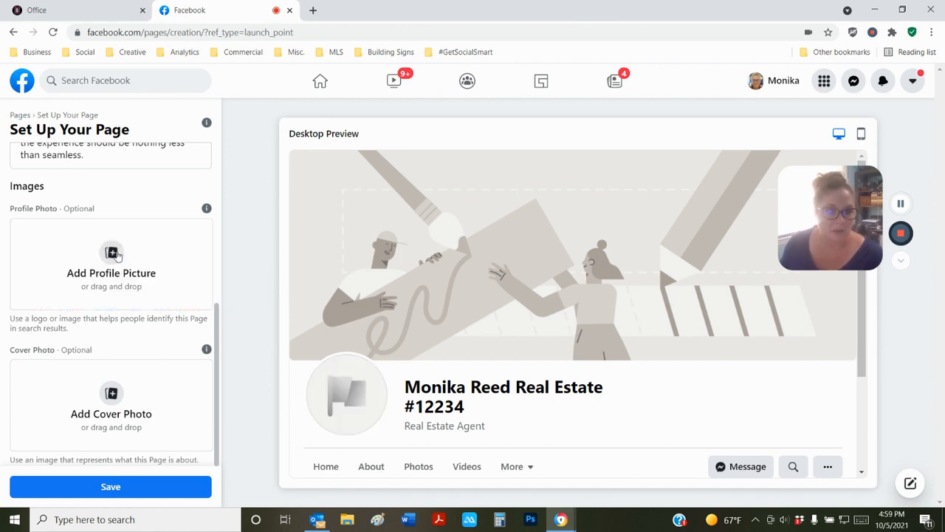
left_click(115, 255)
left_click(142, 211)
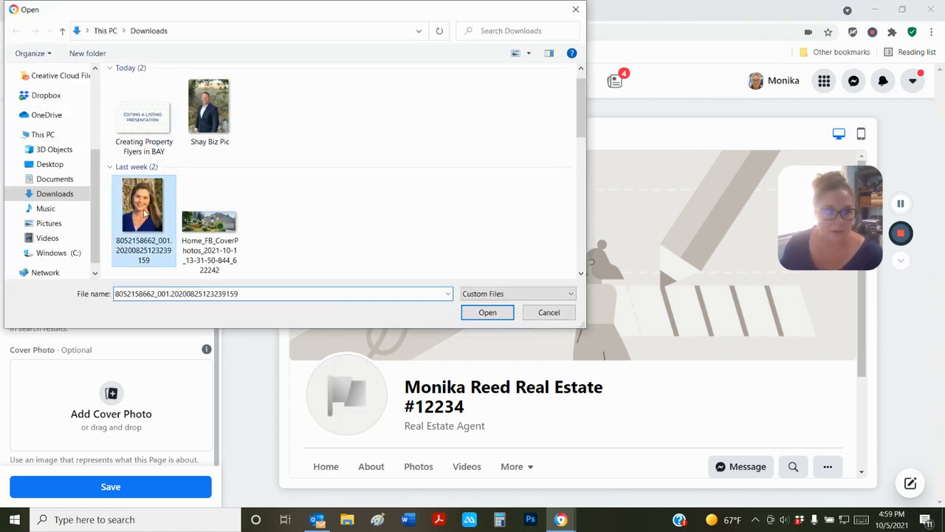
left_click(492, 313)
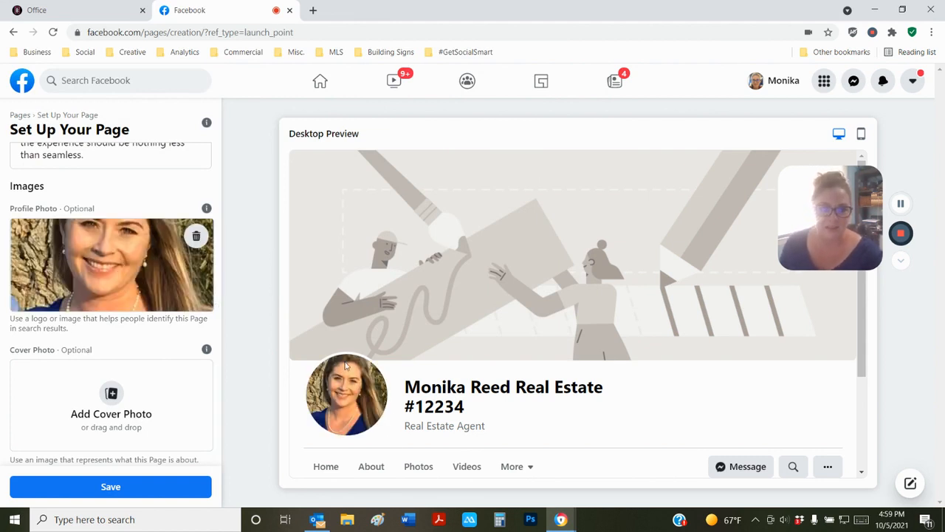
- Upload Home_FB_CoverPhotos from Downloads as the cover photo and save the Page setup
left_click(110, 402)
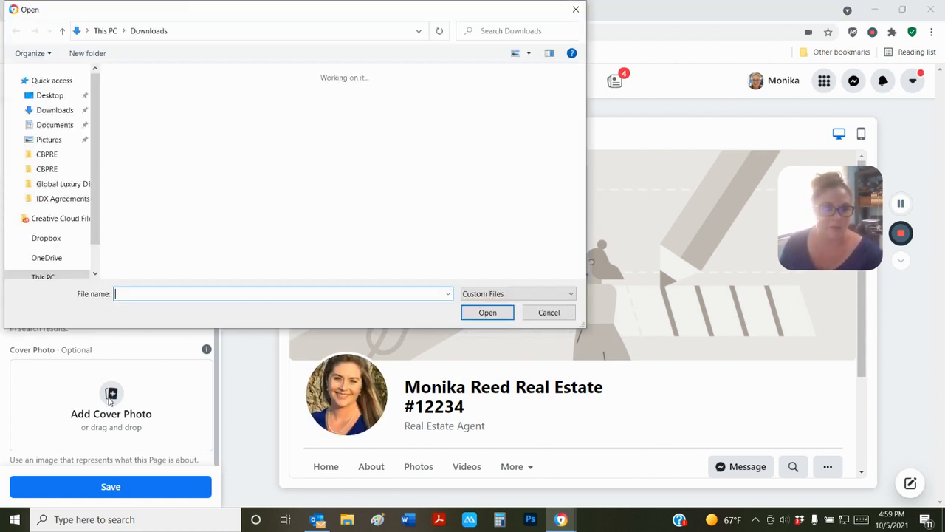
left_click(221, 195)
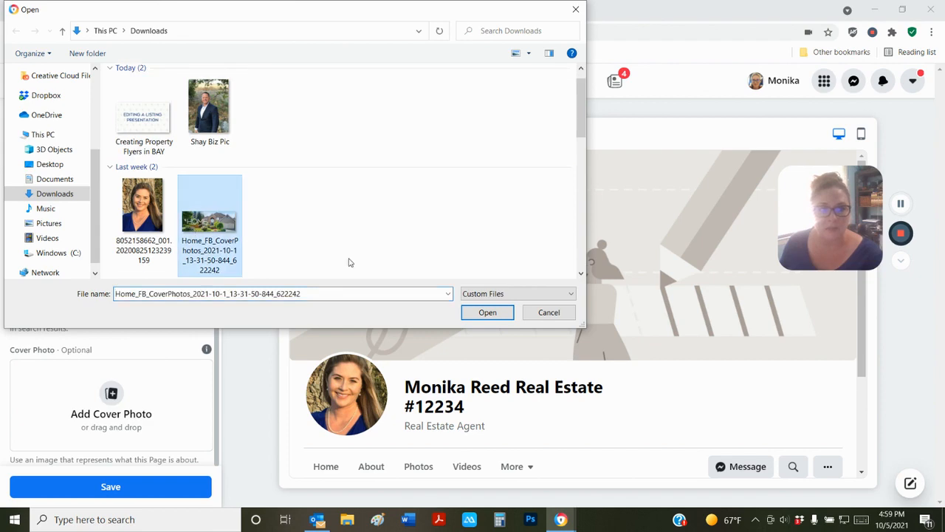
left_click(487, 312)
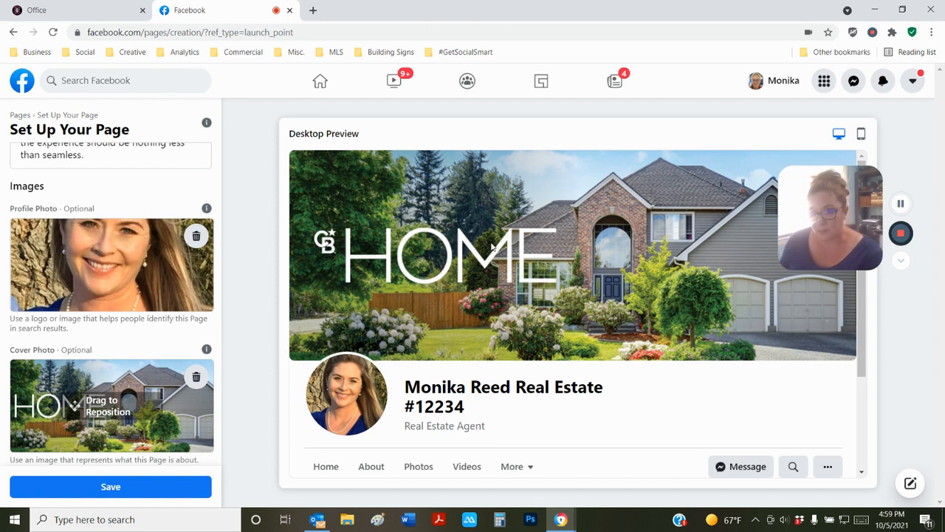
left_click(58, 488)
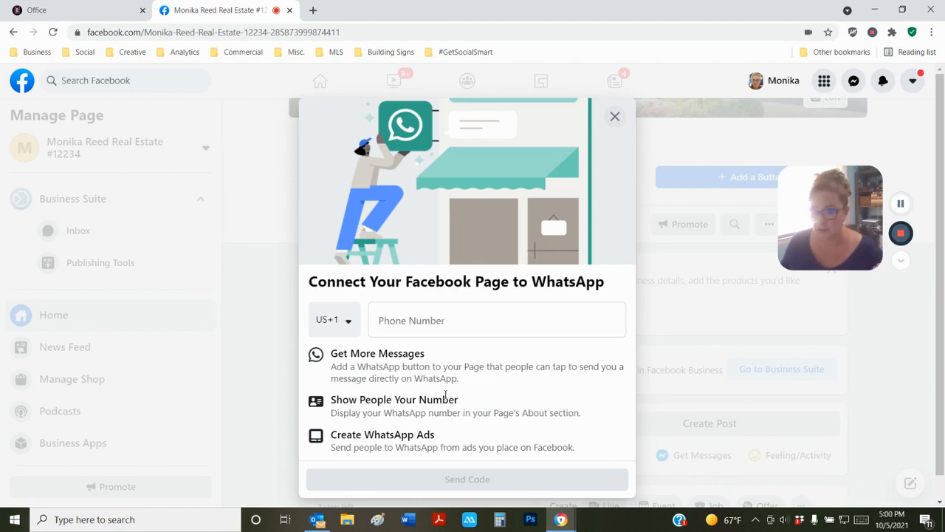
- Close the WhatsApp connection offer and confirm Leave, returning to the Page's home
left_click(614, 116)
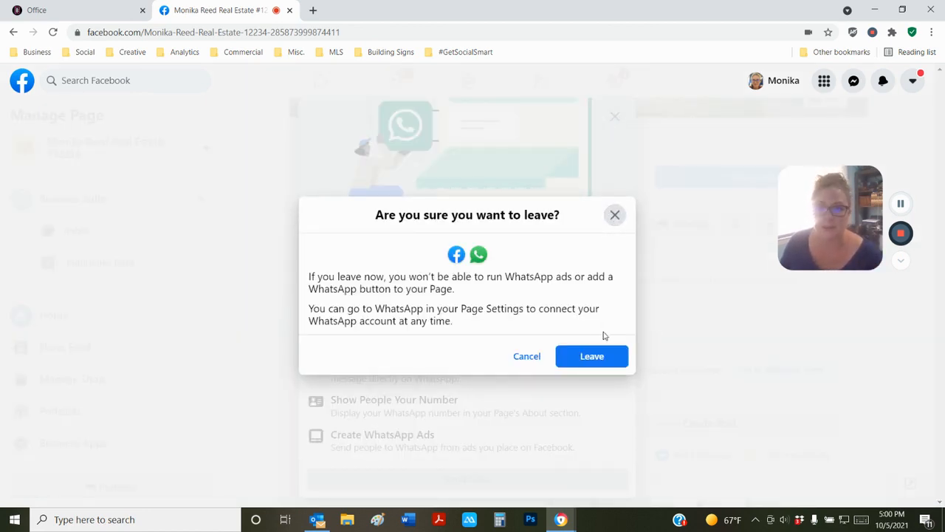
left_click(591, 356)
scroll(738, 236, "up", 3)
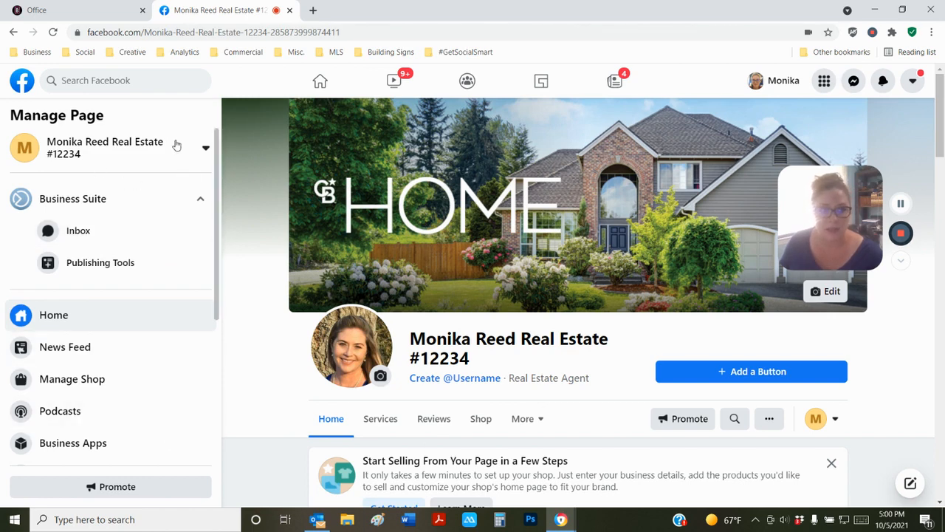
scroll(517, 331, "down", 3)
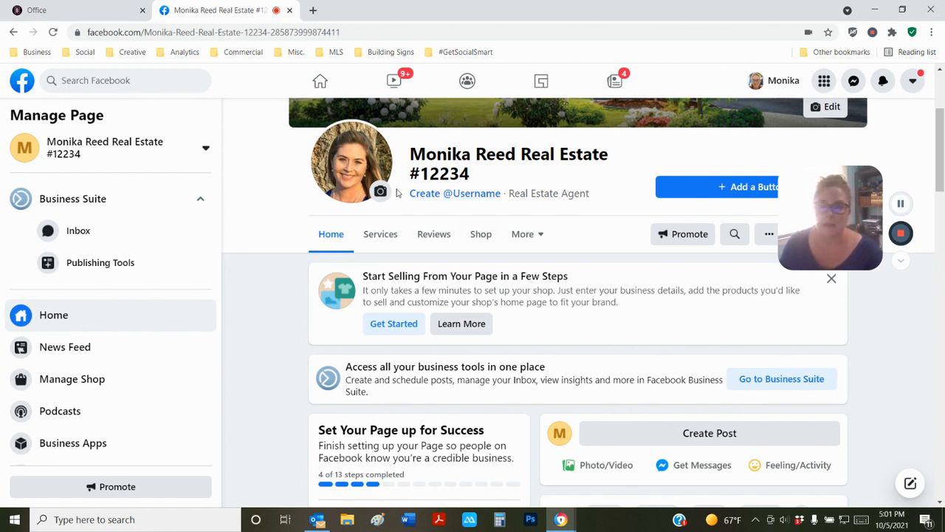
left_click_drag(831, 174, 876, 342)
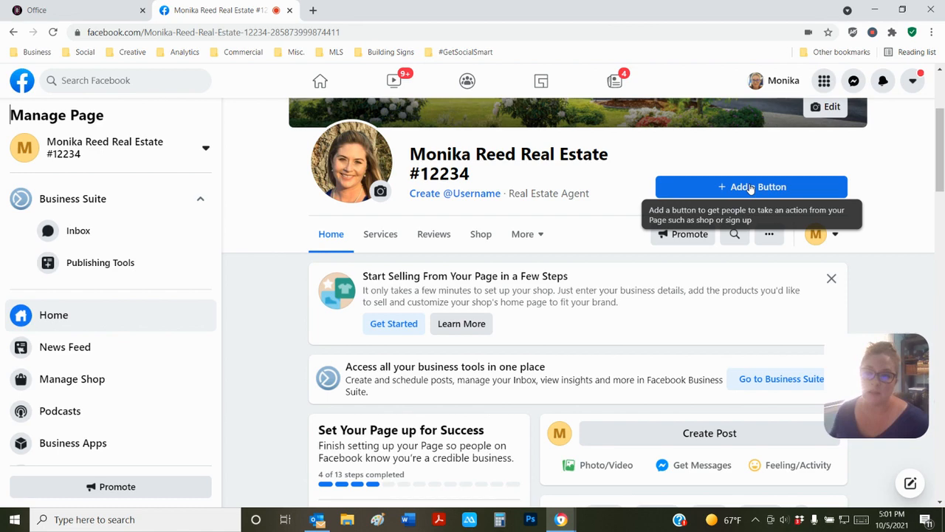
left_click(749, 187)
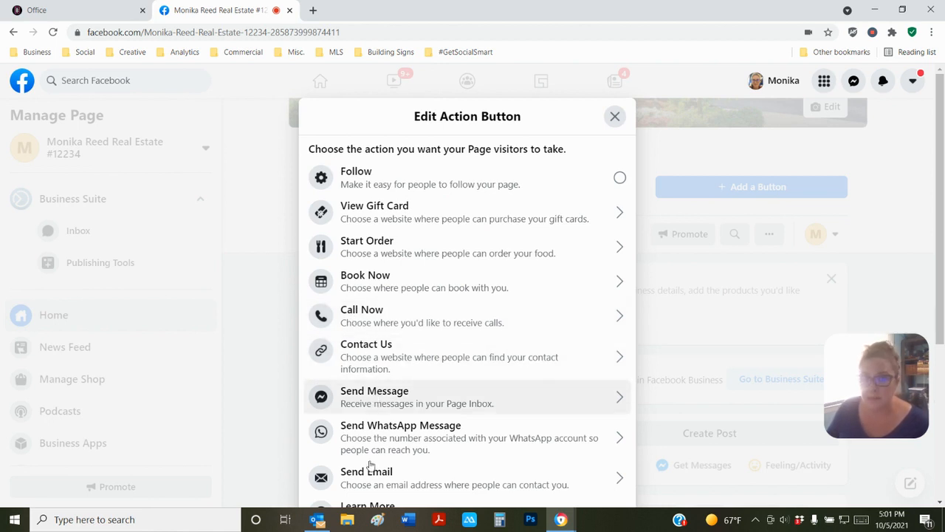
- Add a Send Email action button using the agent's email address and save it
scroll(375, 471, "down", 1)
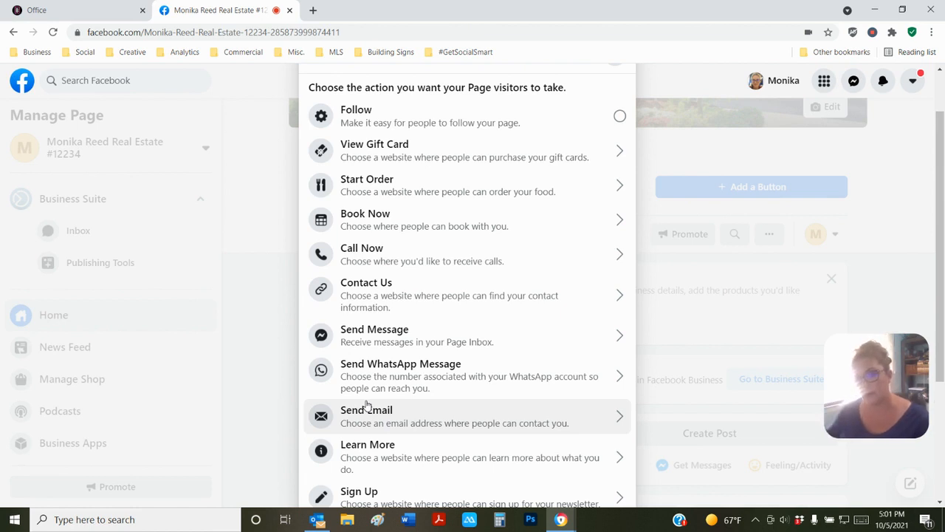
scroll(617, 117, "up", 2)
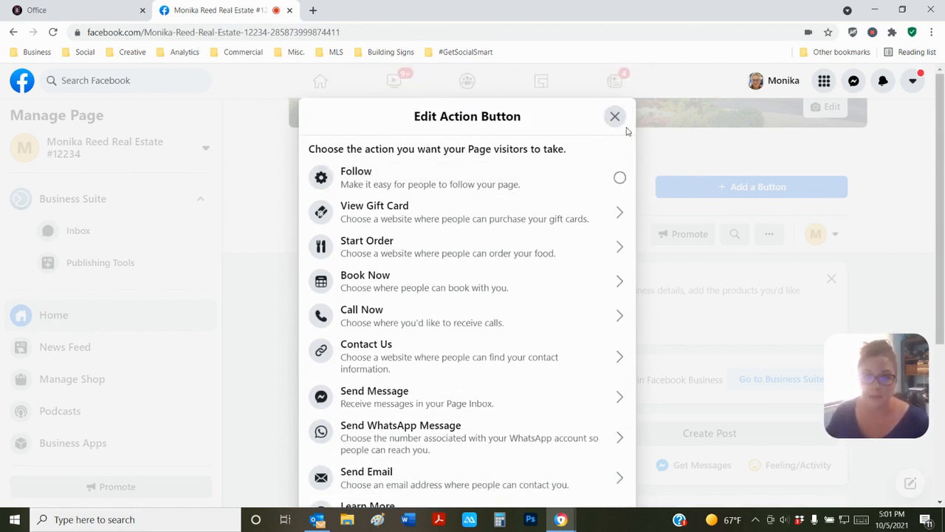
scroll(517, 295, "down", 3)
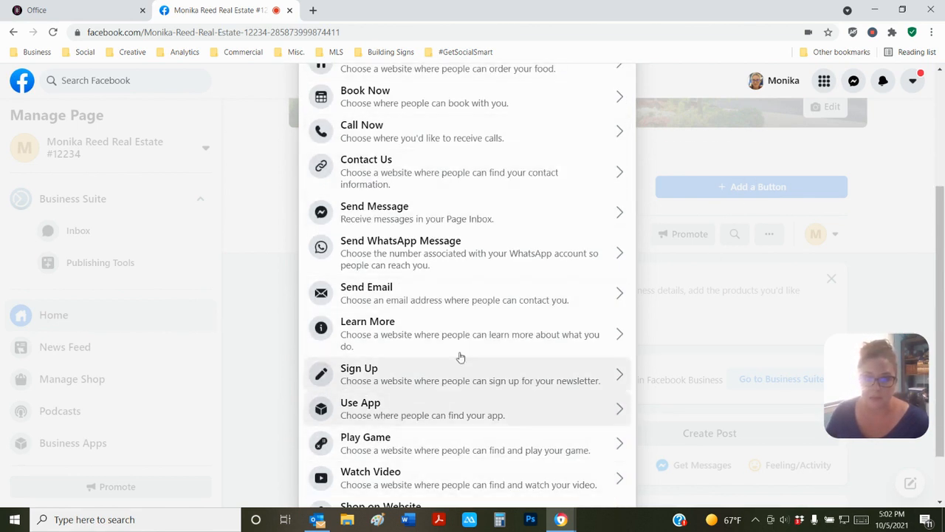
left_click(559, 300)
left_click(364, 263)
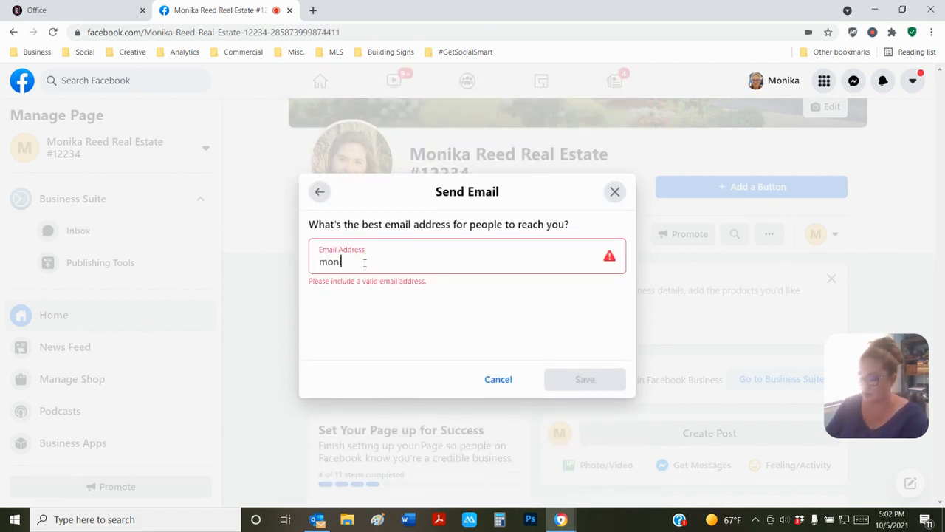
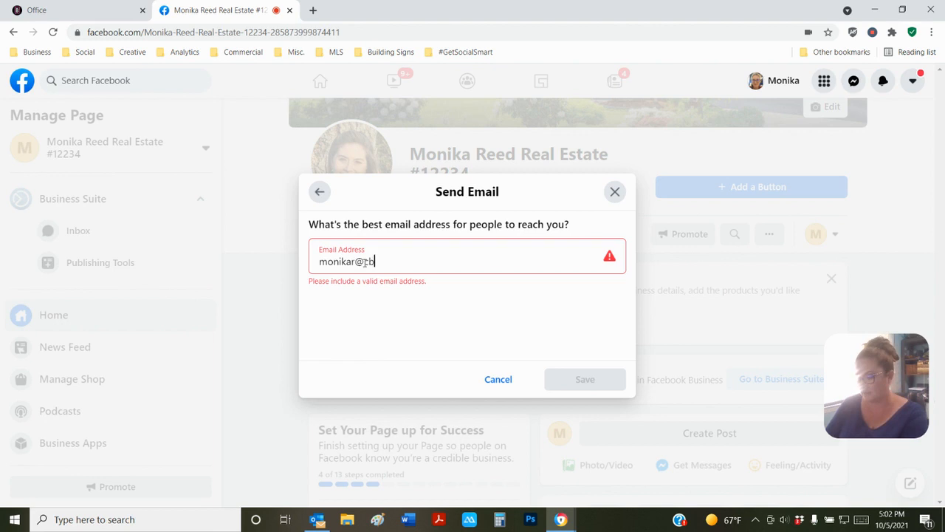
left_click(594, 379)
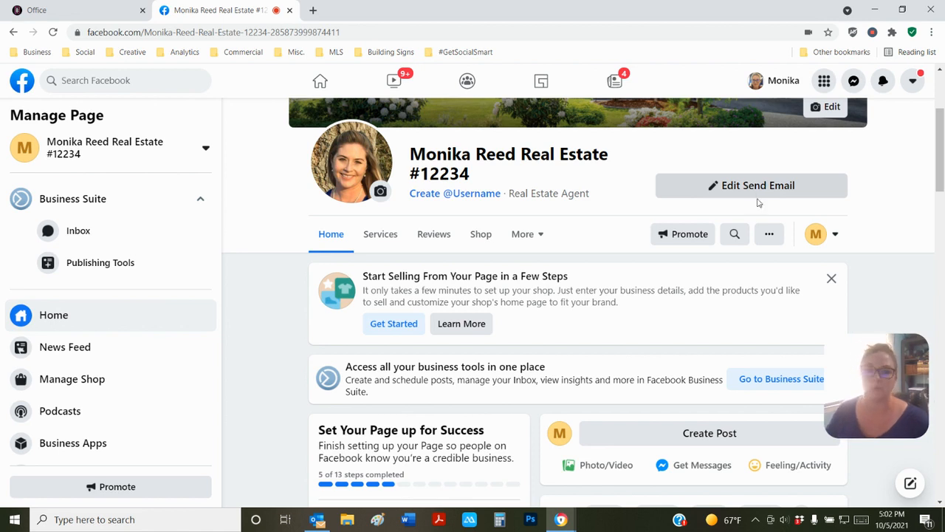
- Scroll down the Page's home feed past Insights toward the About section
scroll(533, 296, "down", 1)
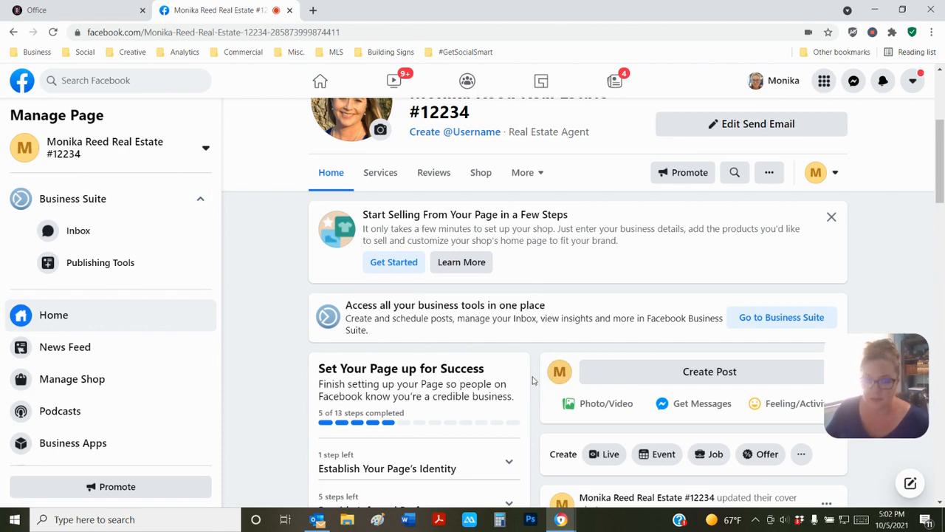
scroll(412, 377, "down", 3)
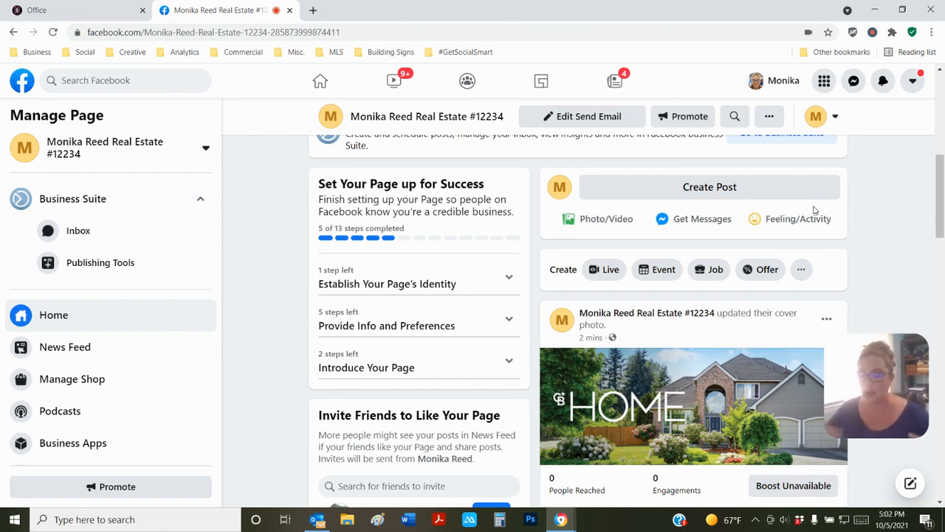
scroll(496, 281, "down", 4)
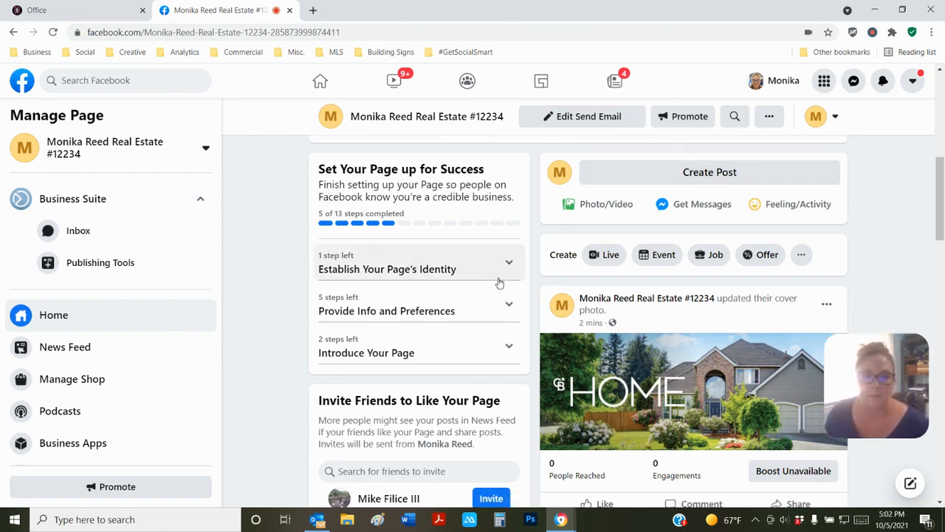
scroll(495, 281, "down", 6)
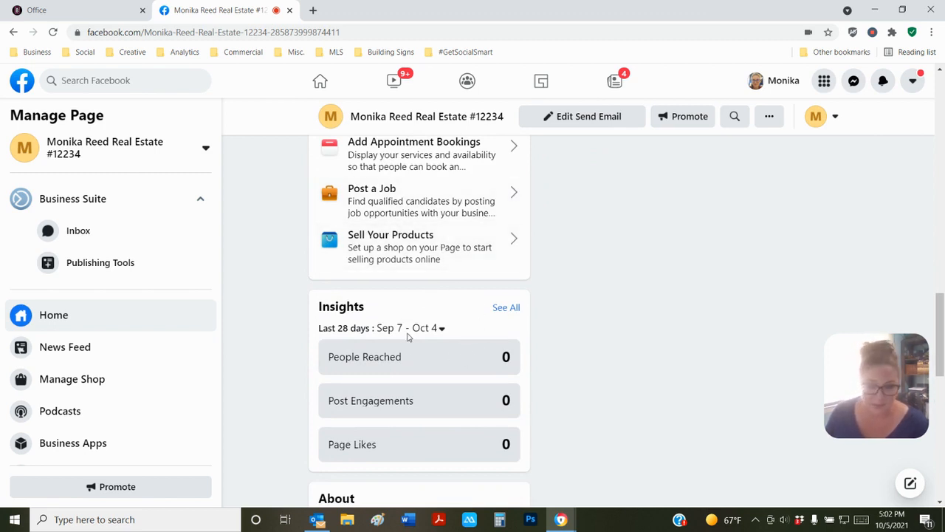
scroll(408, 336, "down", 3)
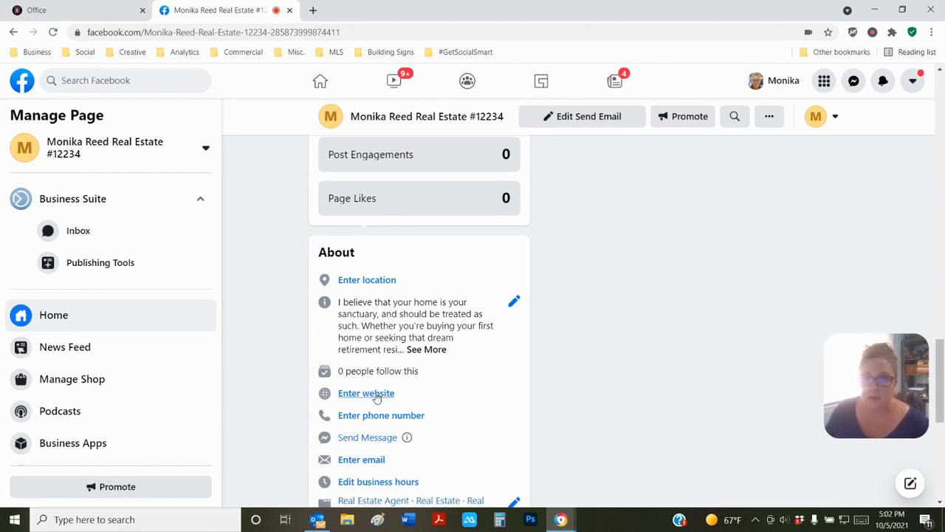
- Fill the Page location with the saved business street address and full city name, checking the map
left_click(362, 283)
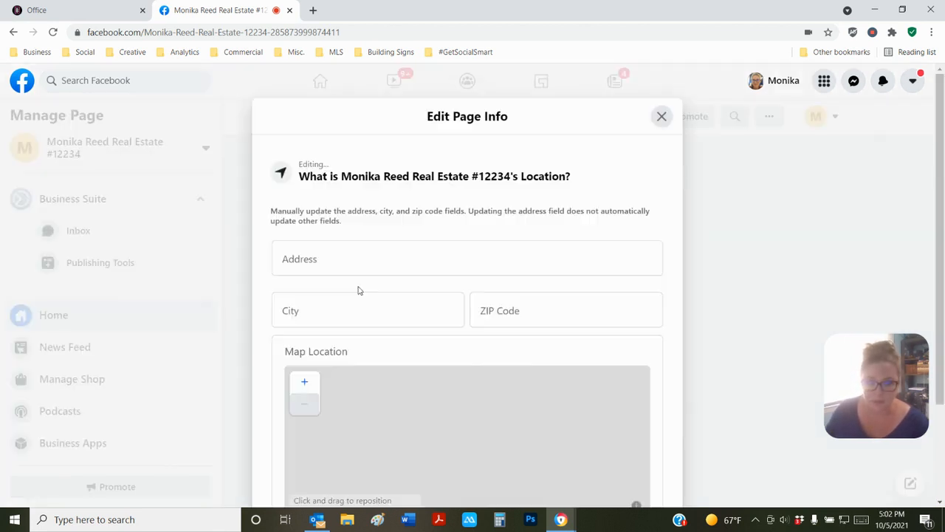
left_click(292, 258)
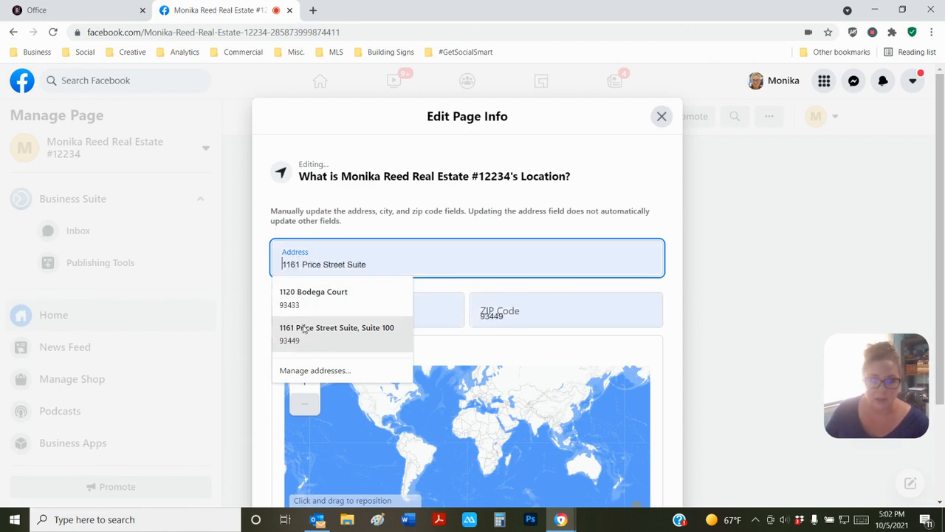
left_click(308, 331)
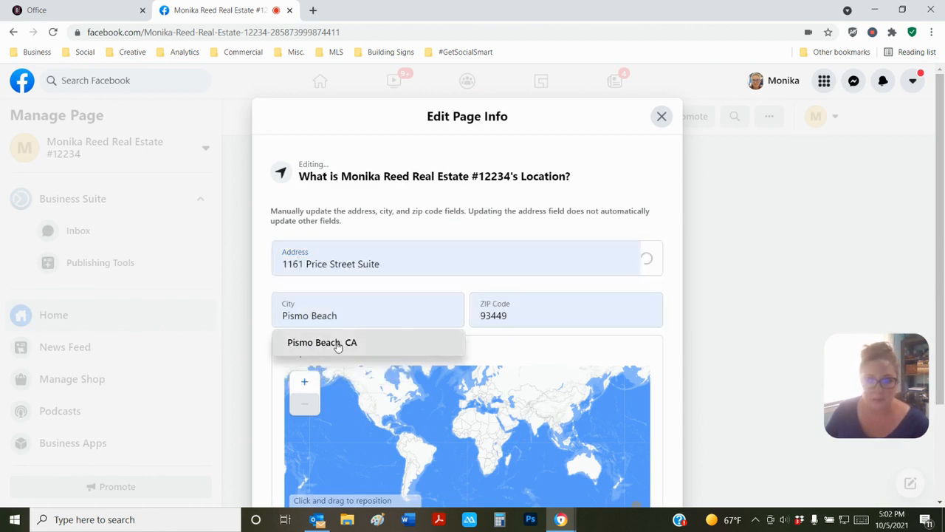
left_click(394, 345)
scroll(666, 353, "down", 2)
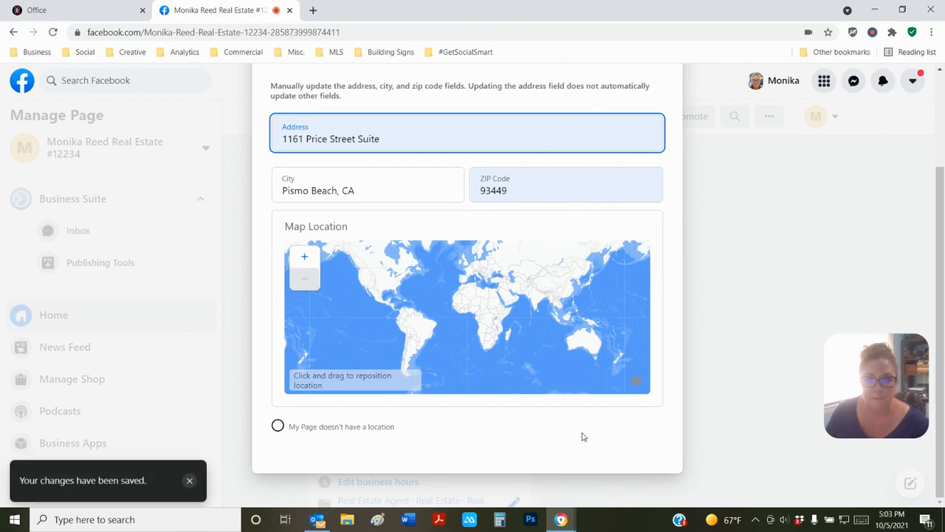
left_click(622, 473)
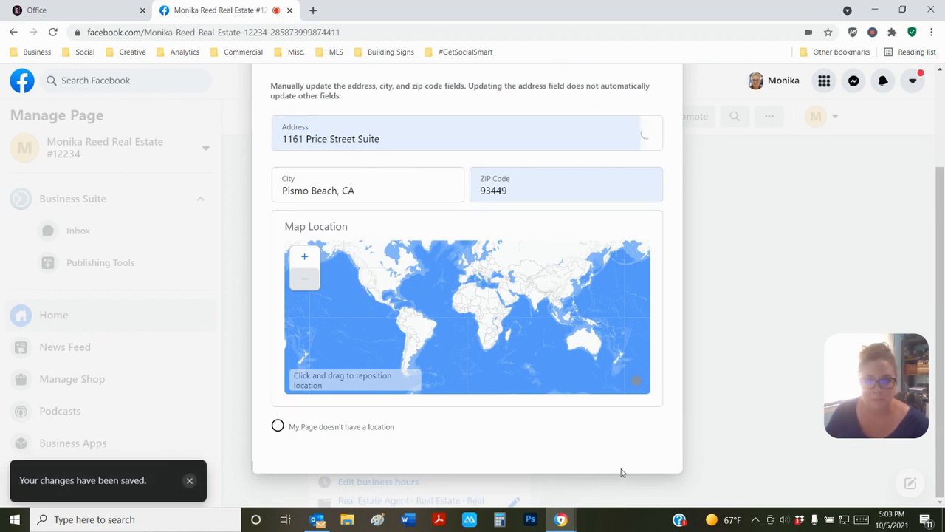
scroll(633, 350, "up", 5)
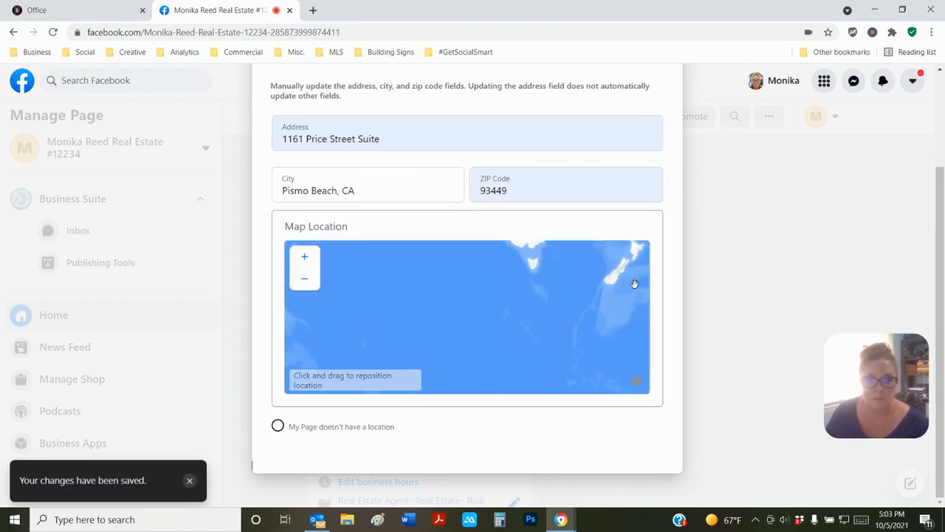
scroll(596, 314, "down", 5)
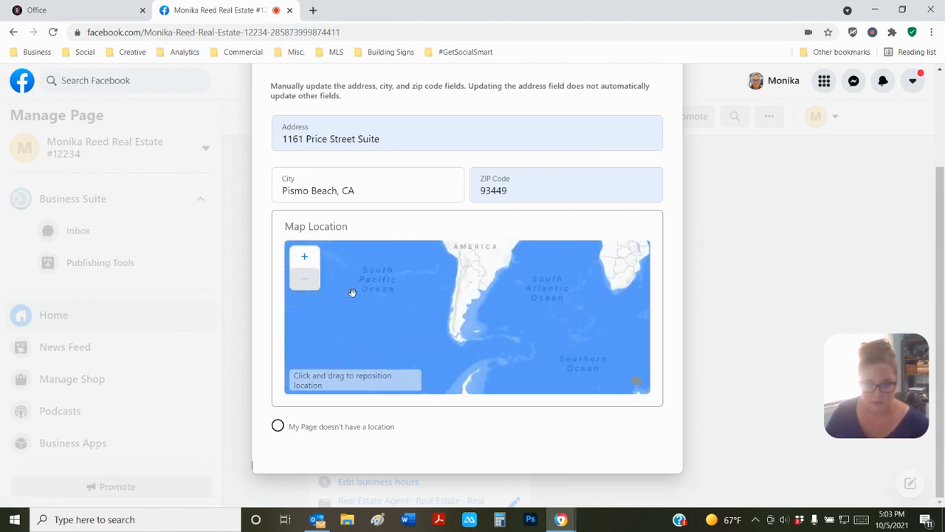
scroll(460, 271, "up", 2)
scroll(460, 272, "down", 1)
left_click_drag(471, 249, 487, 303)
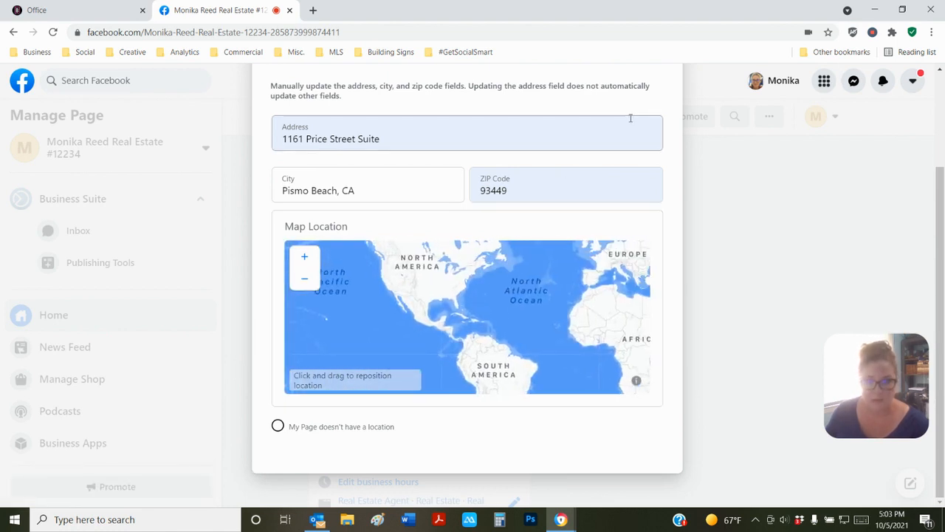
scroll(635, 118, "up", 2)
left_click(661, 117)
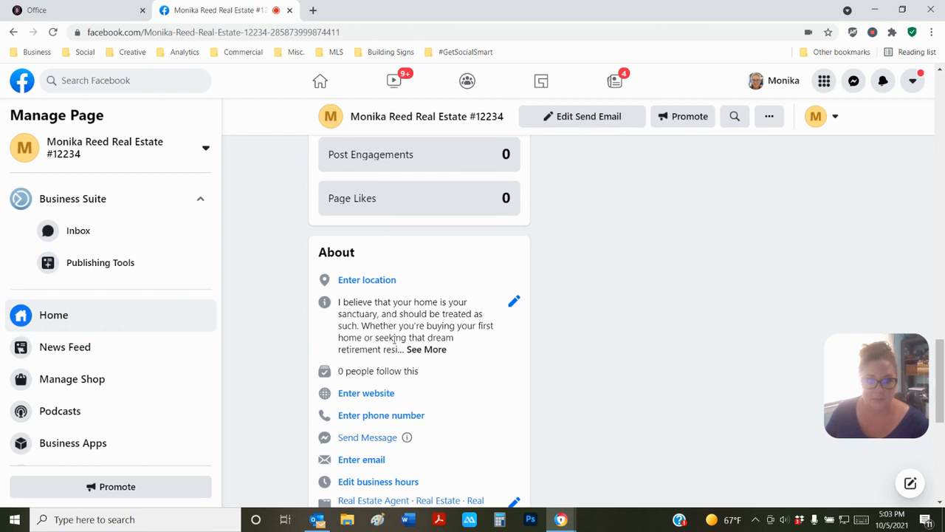
- Re-enter the saved business address and city with state in the location editor, then close it
left_click(351, 282)
left_click(302, 255)
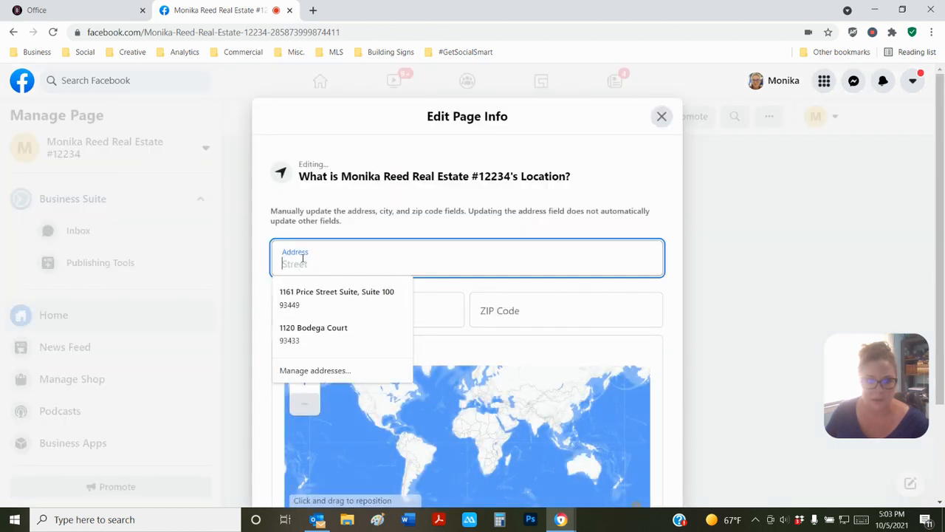
left_click(303, 303)
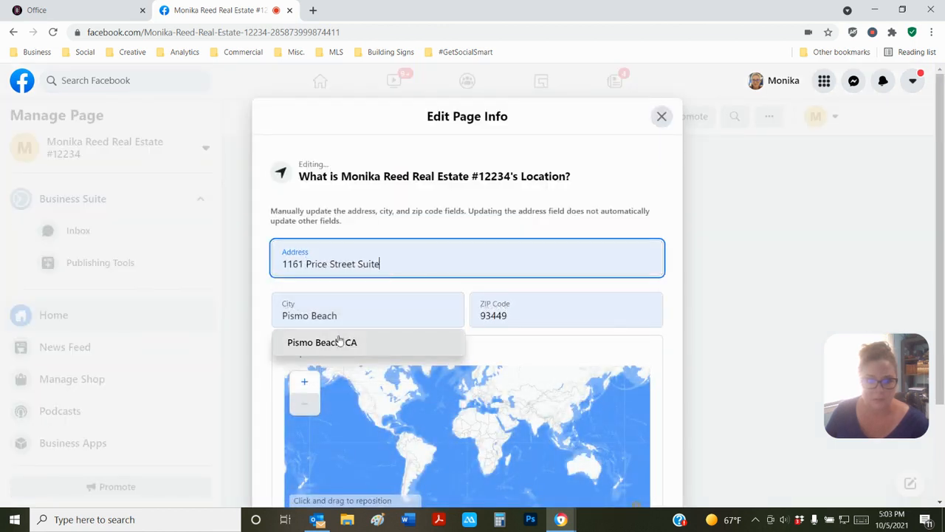
left_click(334, 341)
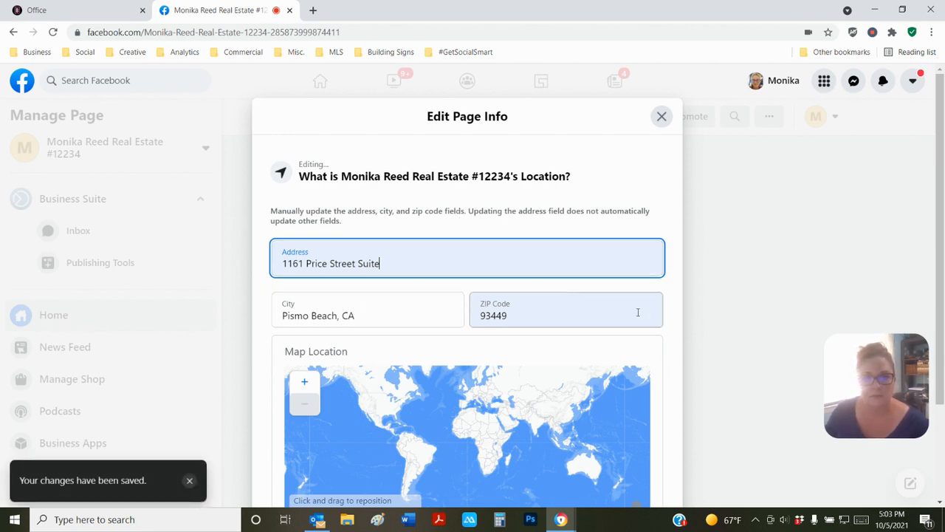
scroll(700, 343, "down", 2)
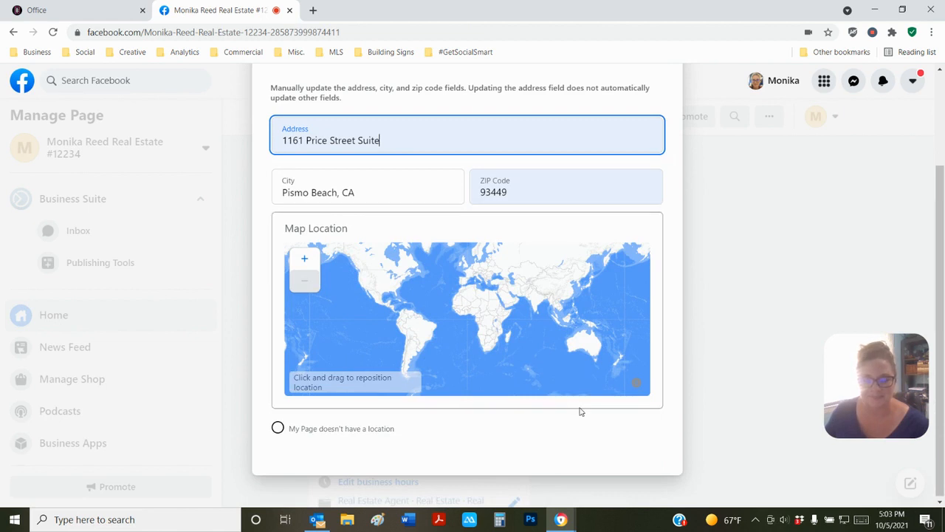
scroll(580, 411, "up", 3)
left_click(660, 115)
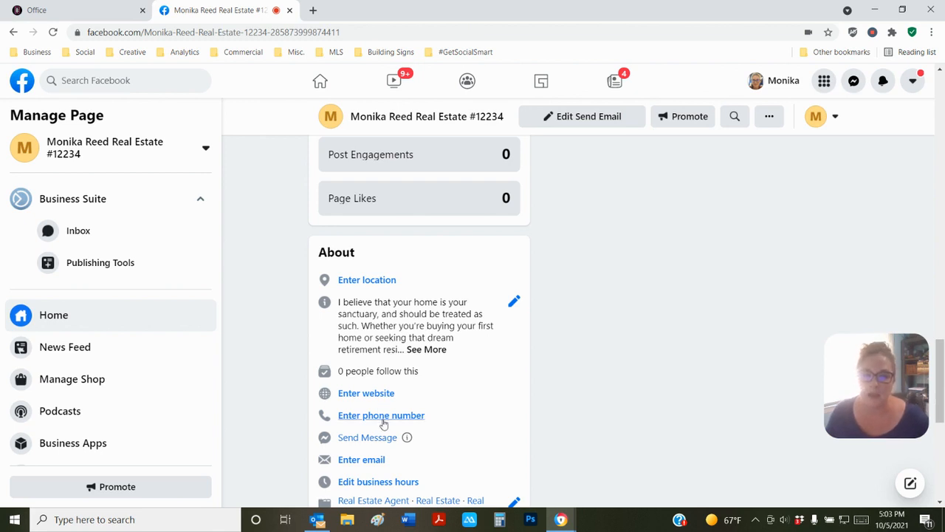
left_click(364, 395)
- Save ww.monikar.costar.com as the Page's website and close the website editor
left_click(330, 306)
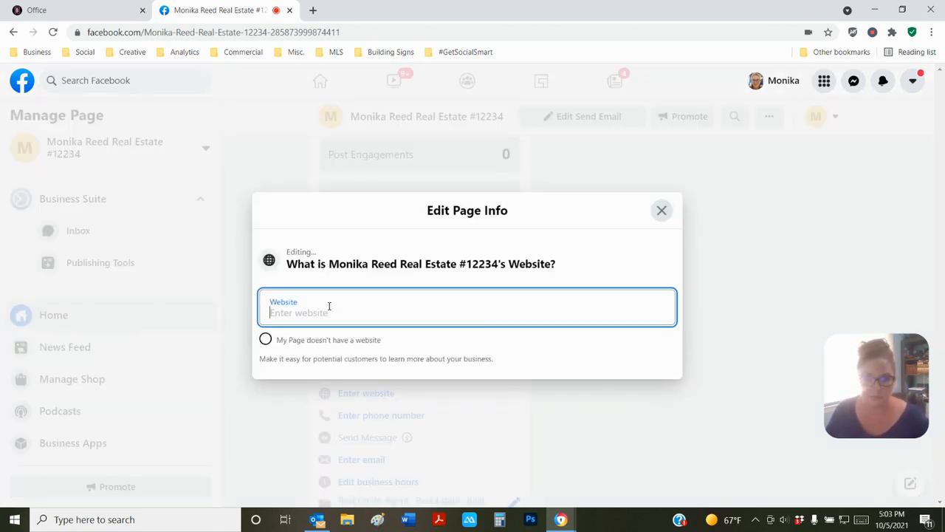
type("ww")
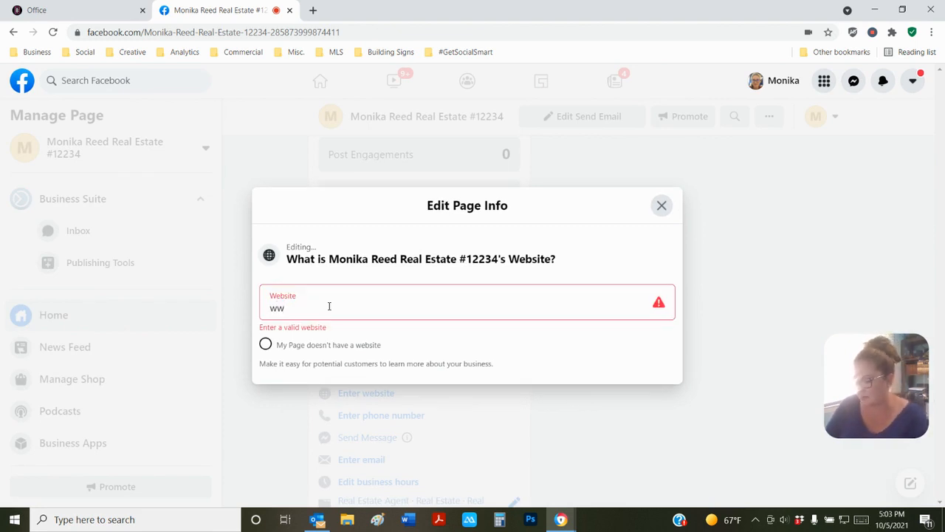
type(".")
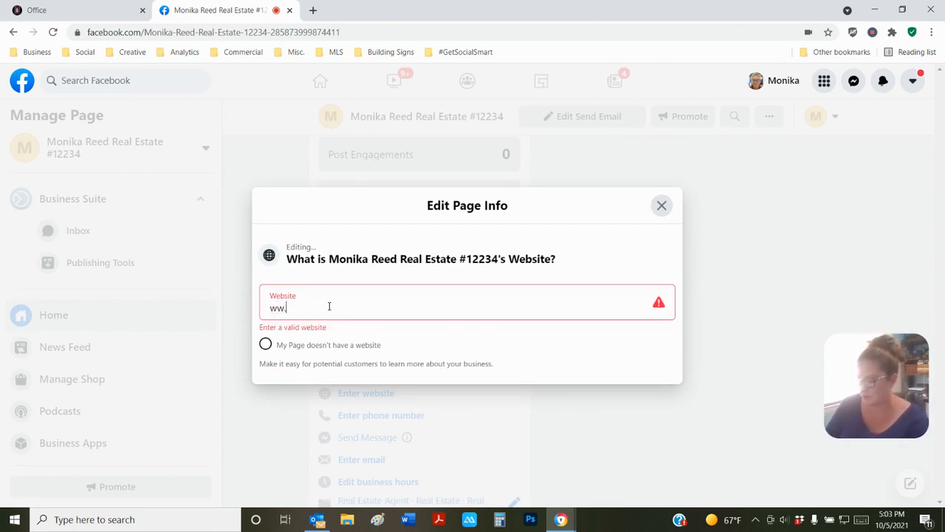
type("monikar")
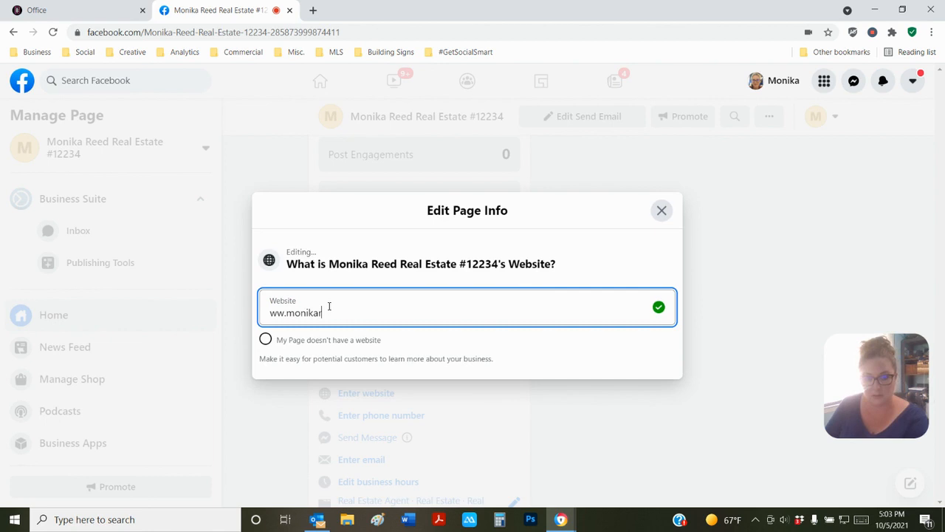
type(".costar.")
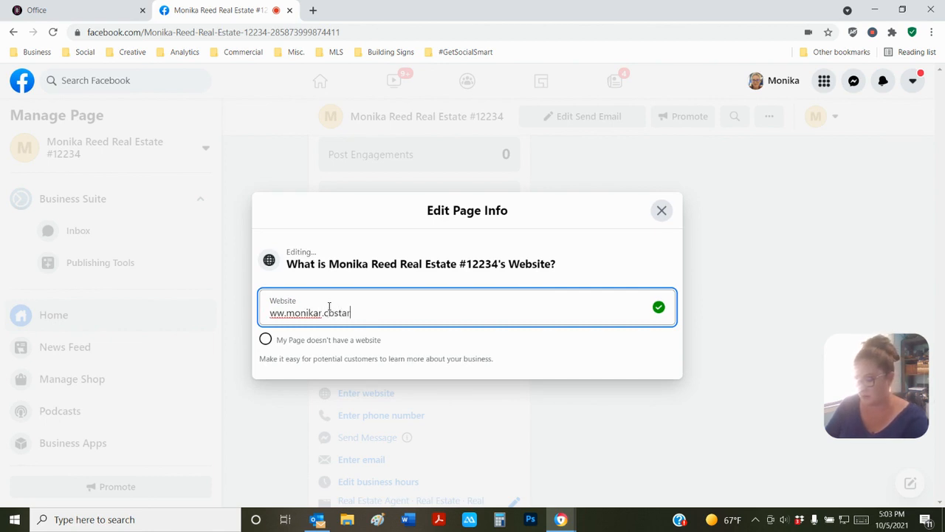
type("com")
left_click(668, 346)
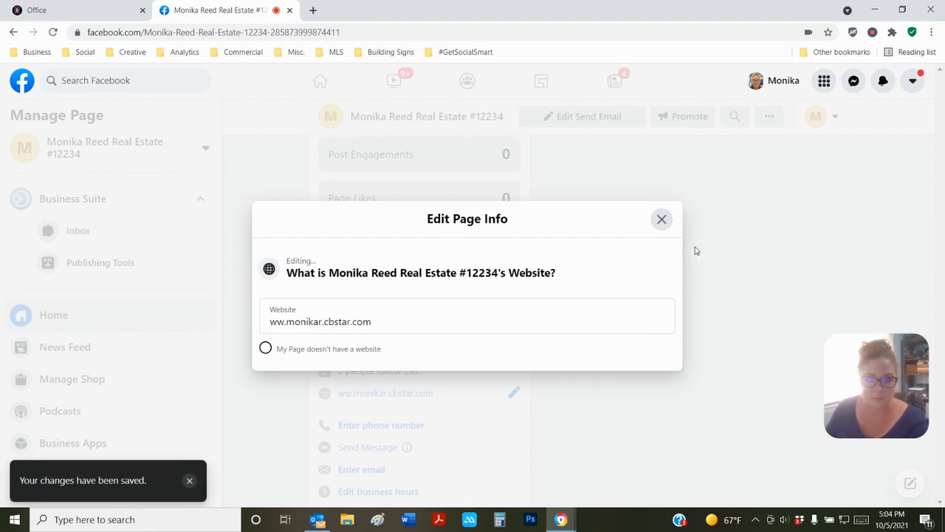
left_click(661, 224)
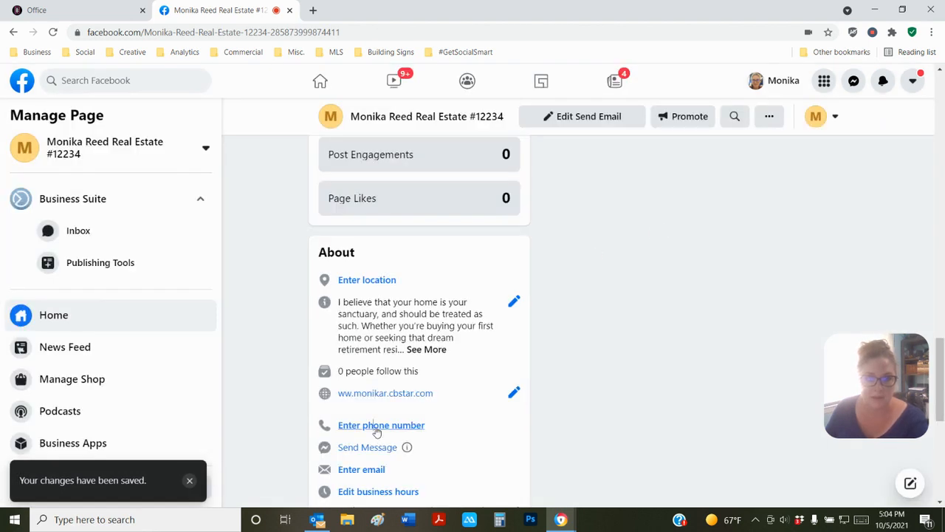
- Enter the business phone number in the Phone Number field, save it, and close the editor
left_click(378, 424)
left_click(375, 313)
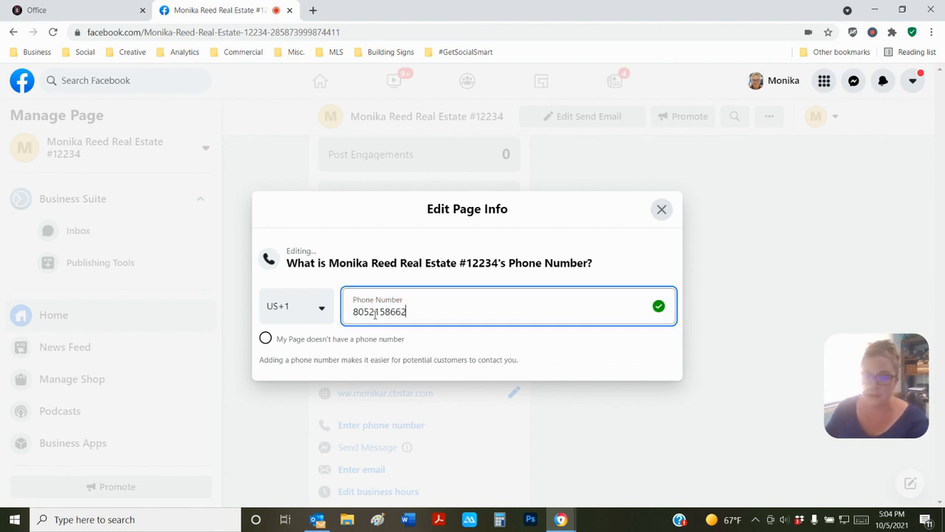
left_click(604, 350)
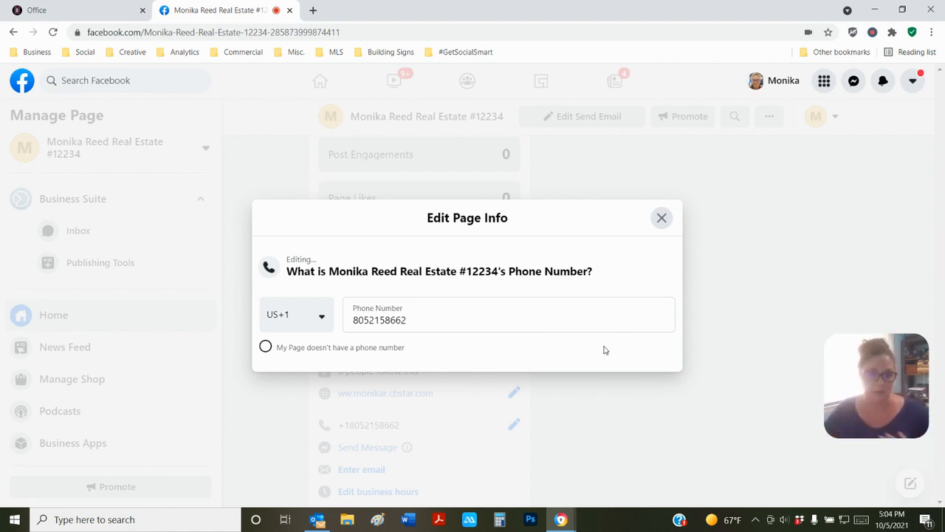
left_click(662, 218)
scroll(385, 337, "down", 2)
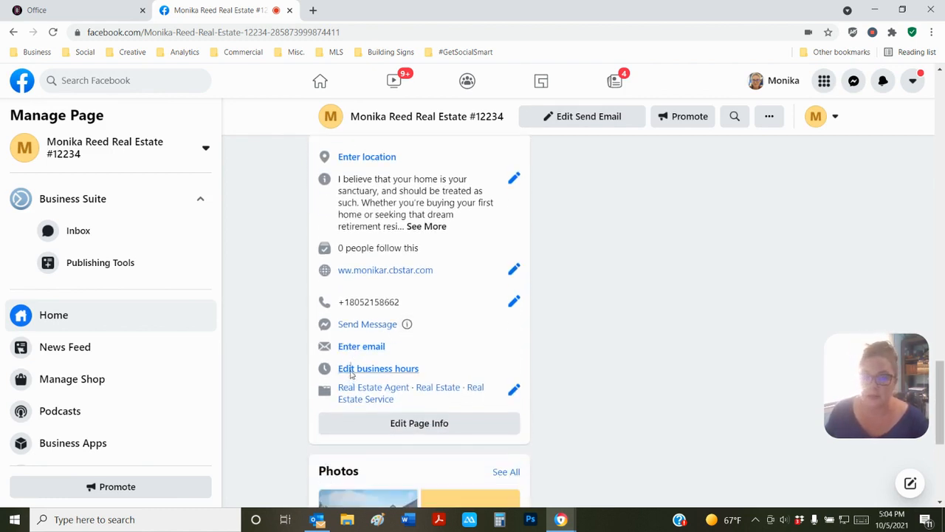
- Switch business hours to Open on Selected Hours and set Saturday opening to 10:00 AM
left_click(349, 369)
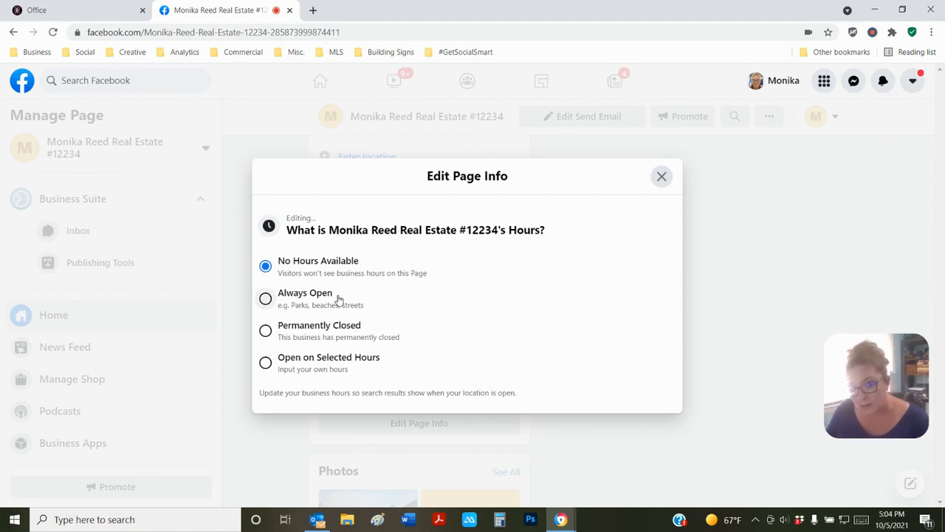
left_click(340, 360)
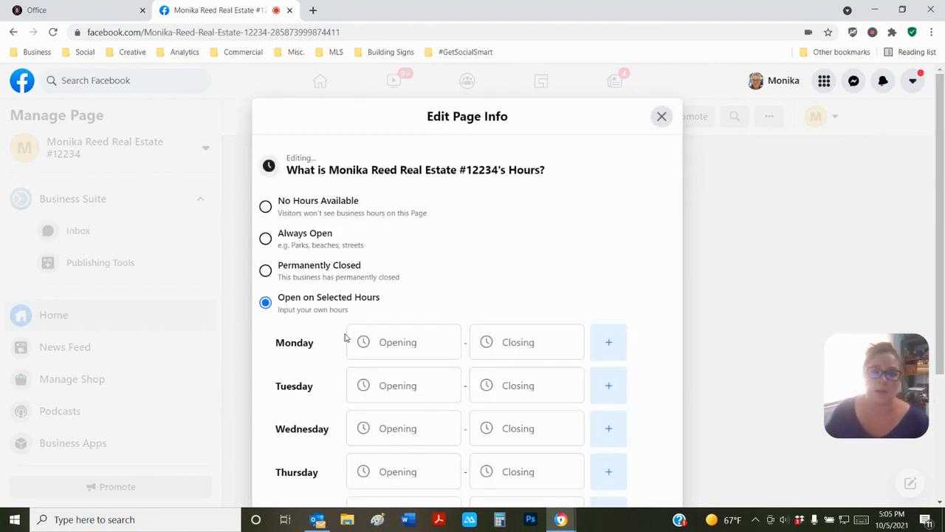
scroll(542, 293, "down", 2)
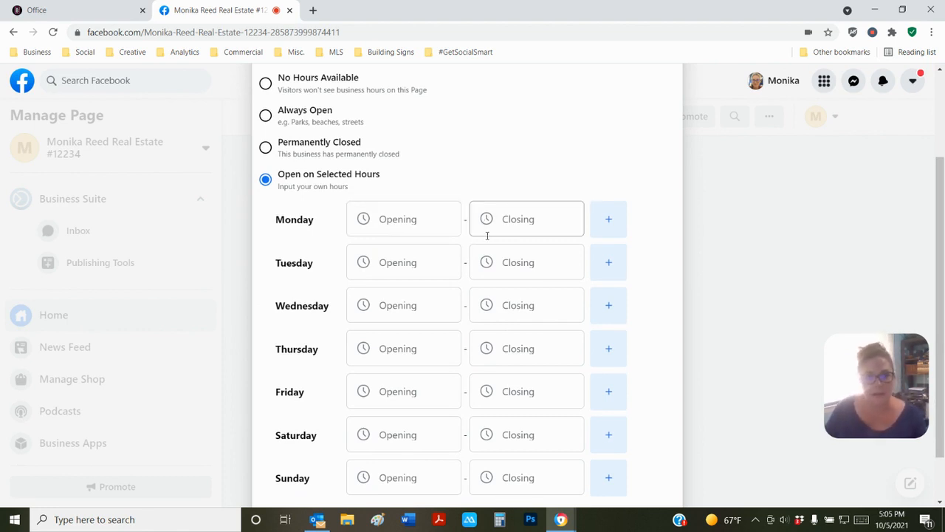
scroll(494, 251, "down", 1)
left_click(388, 375)
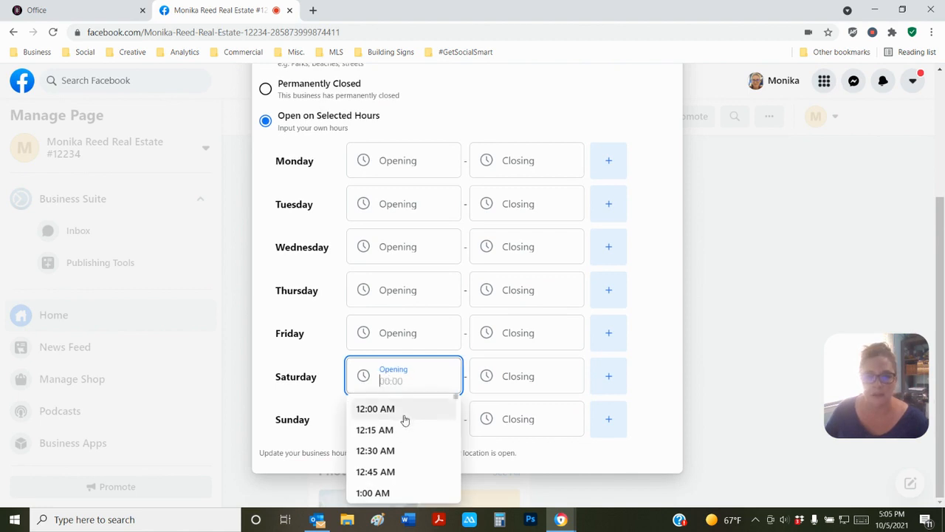
scroll(403, 427, "down", 3)
scroll(403, 428, "down", 7)
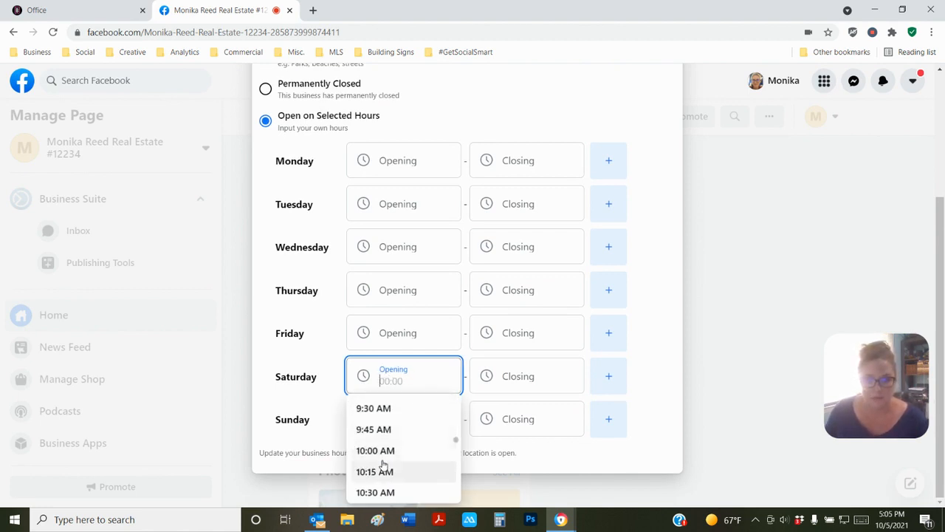
left_click(381, 451)
- Set Saturday's closing time to 6:00 PM and close the page info editor
left_click(522, 380)
scroll(519, 439, "down", 15)
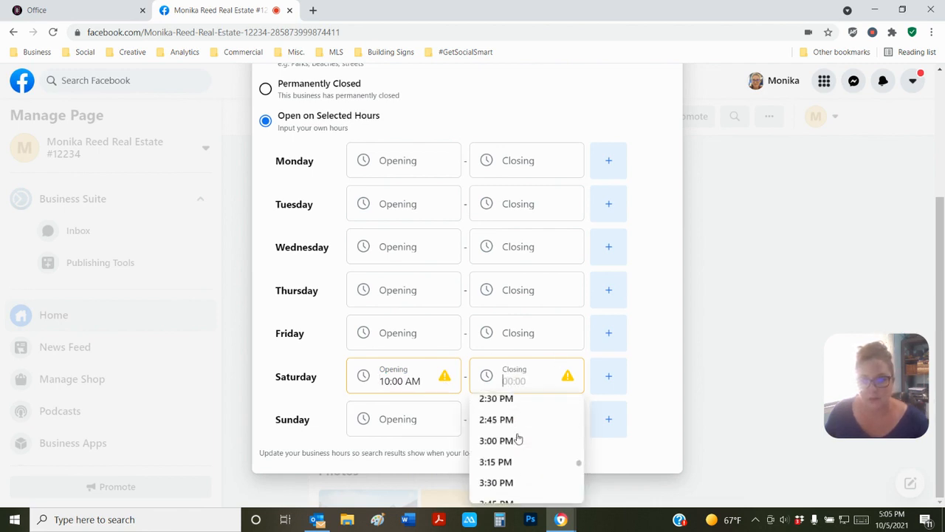
scroll(519, 440, "down", 3)
left_click(509, 446)
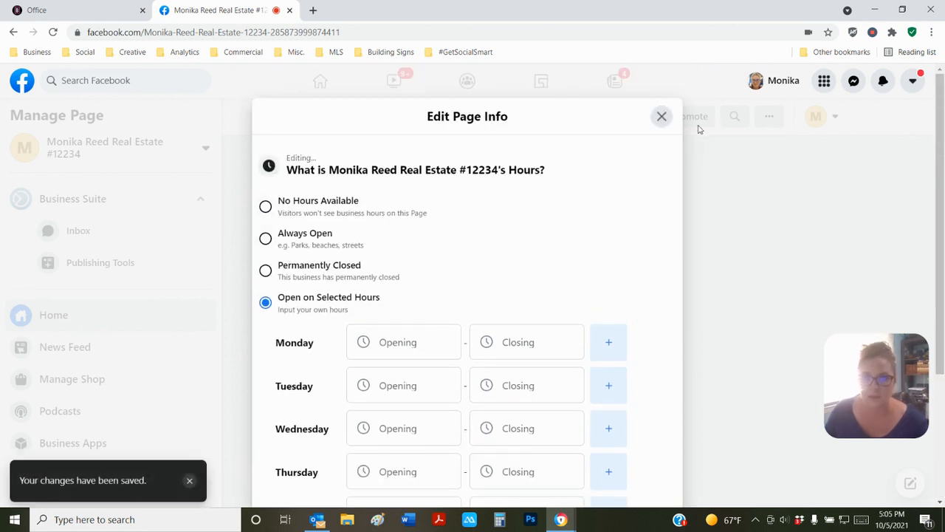
left_click(660, 116)
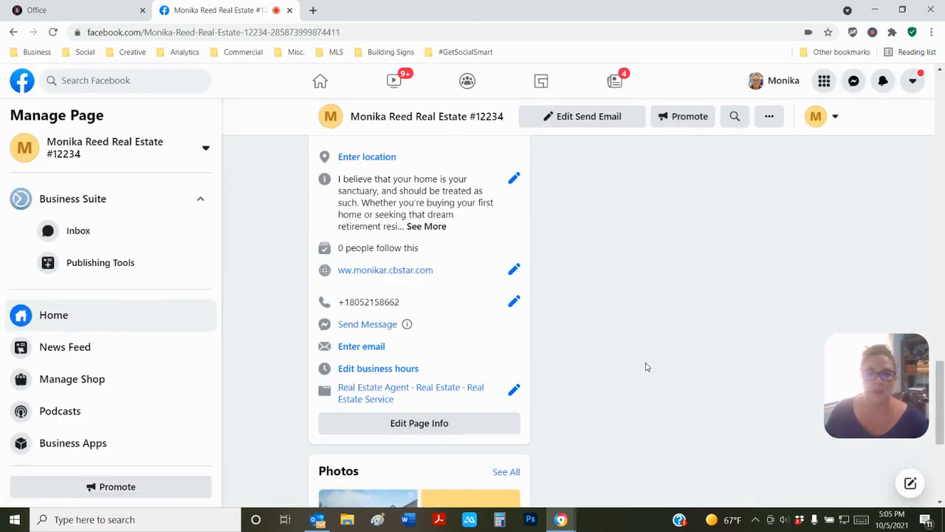
- Browse the Page's Services section and then its reviews and recommendations
scroll(645, 365, "down", 2)
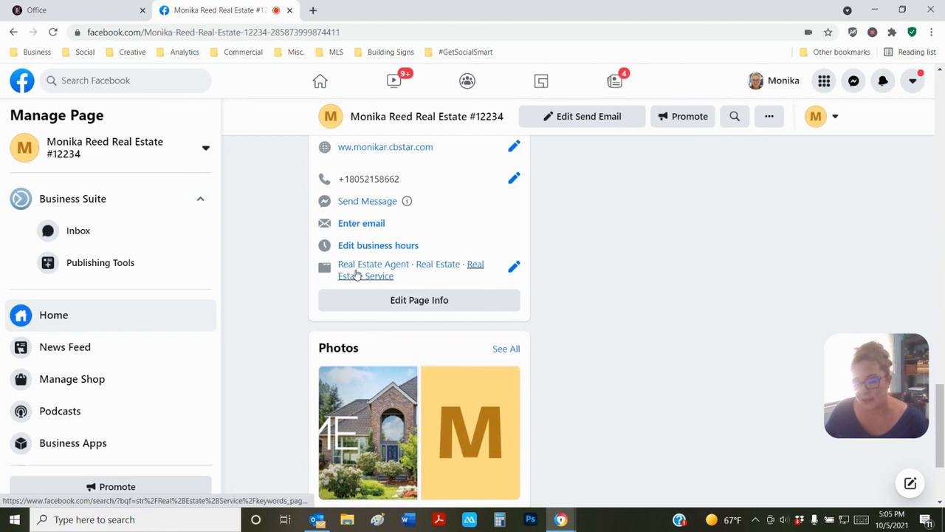
scroll(657, 301, "down", 2)
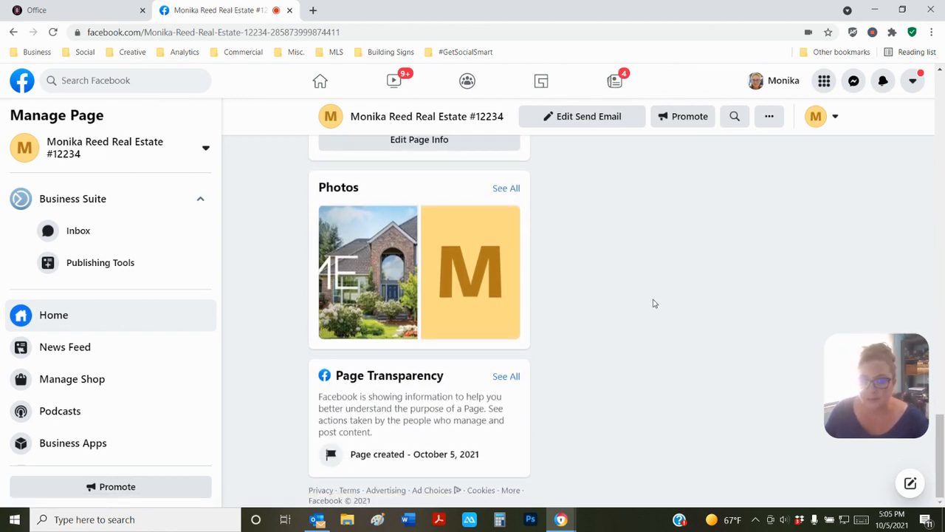
scroll(653, 303, "up", 10)
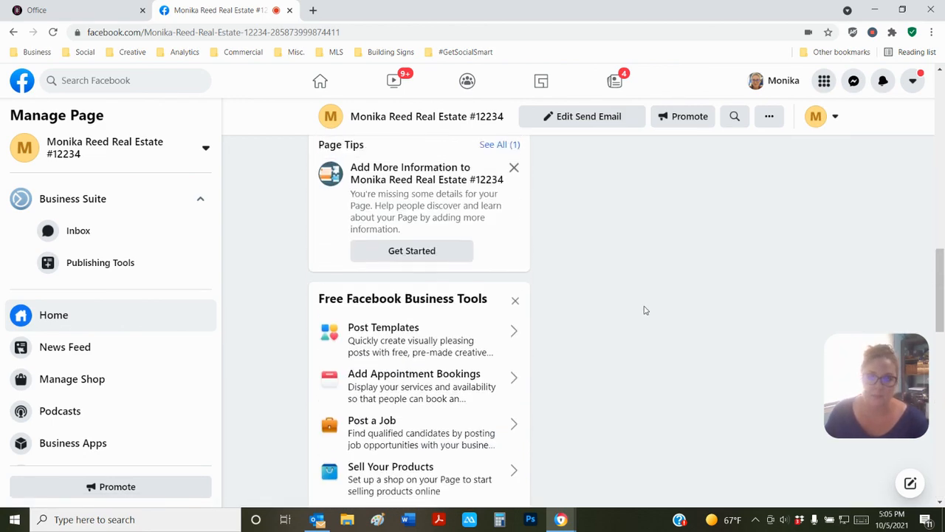
scroll(644, 310, "up", 10)
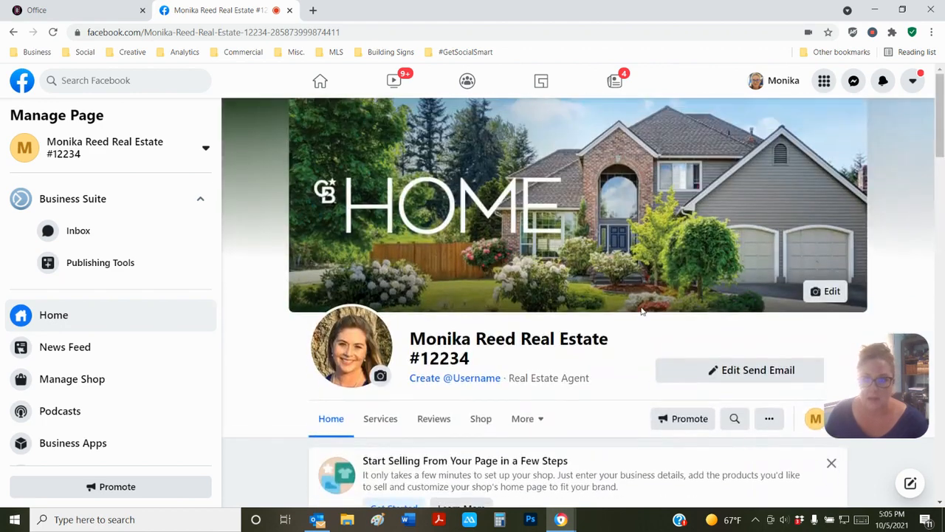
scroll(642, 310, "down", 2)
left_click(394, 238)
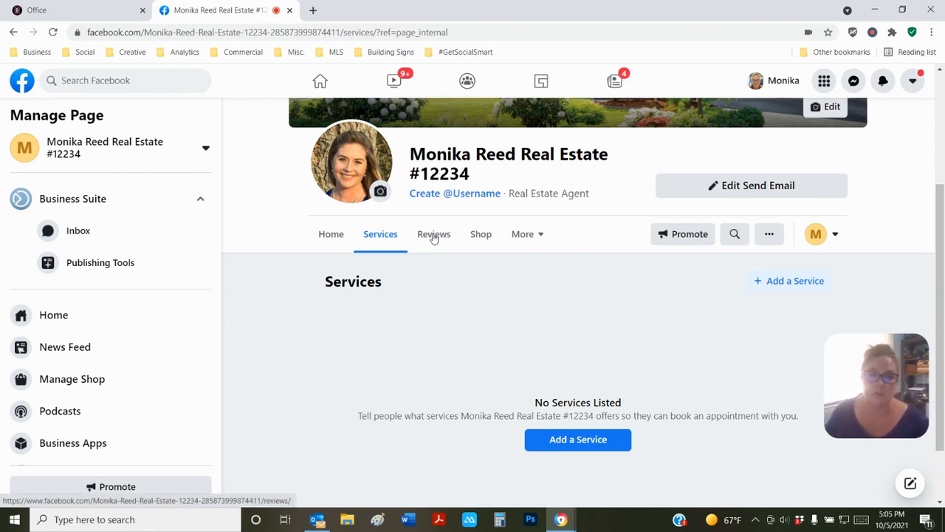
left_click(434, 236)
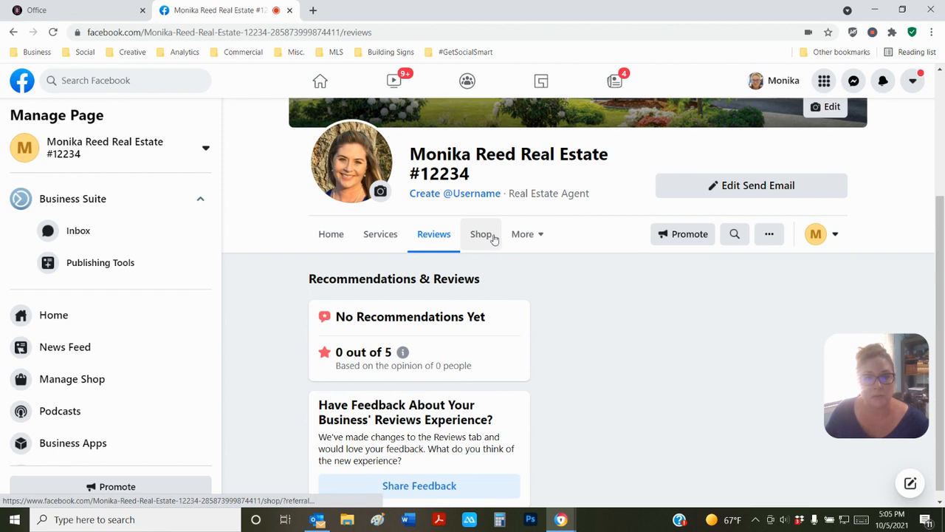
- Open the About section from More and scroll through its general, hours and contact details
left_click(522, 236)
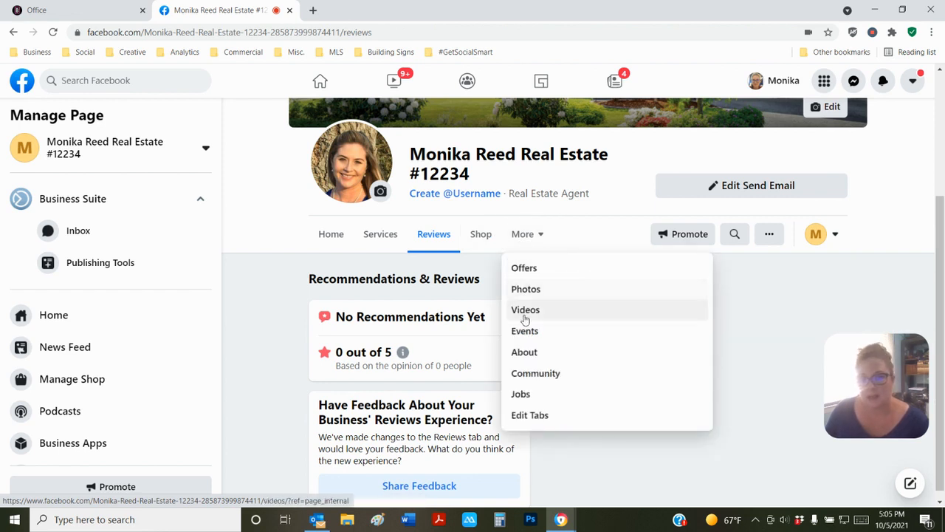
left_click(525, 353)
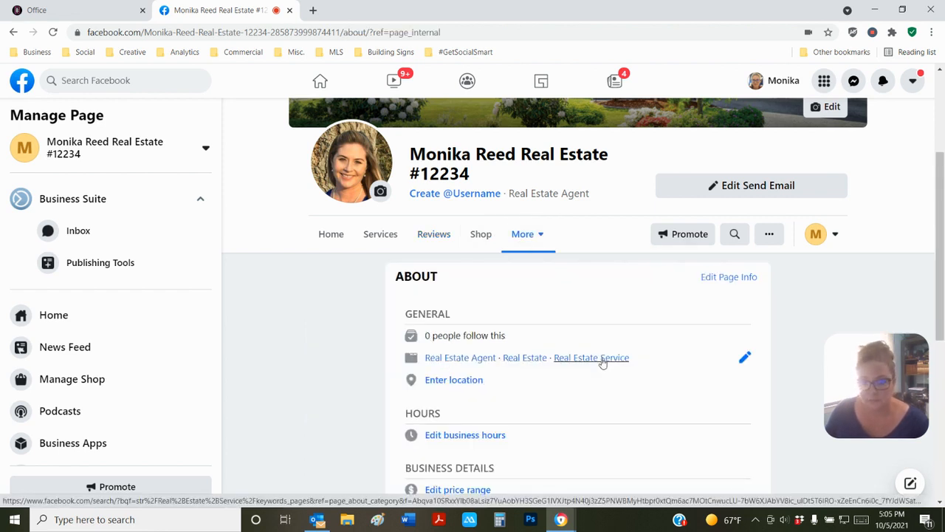
scroll(600, 362, "down", 2)
scroll(436, 251, "down", 3)
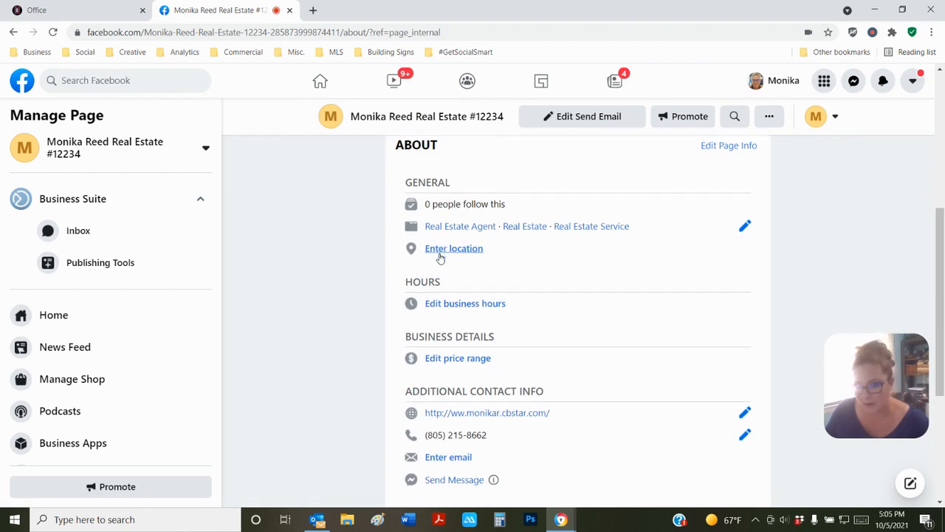
scroll(516, 367, "down", 1)
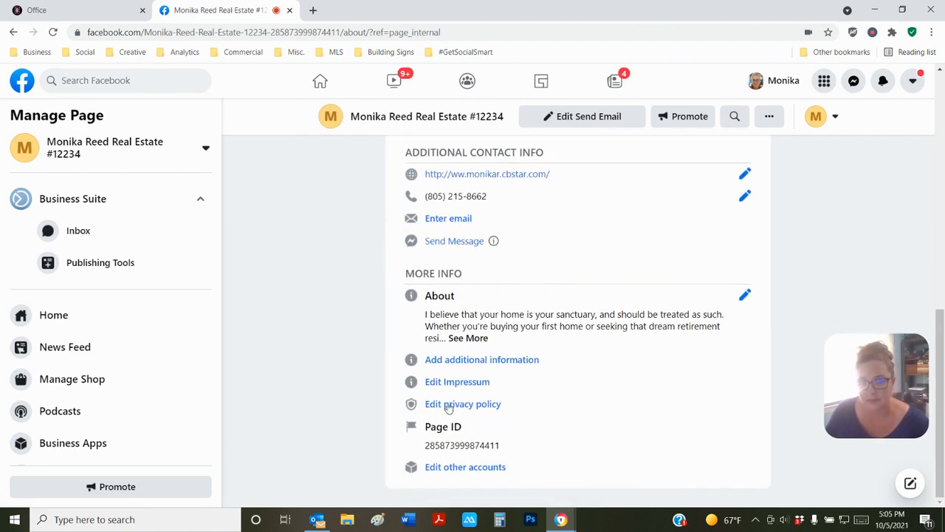
scroll(506, 319, "up", 1)
scroll(504, 319, "up", 5)
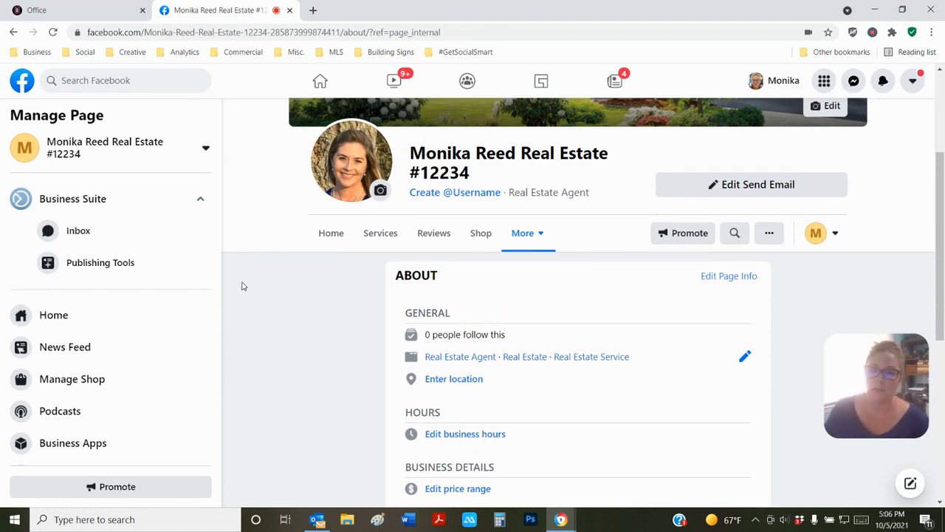
- Go to the home feed and look through the list of Pages you manage
left_click(319, 81)
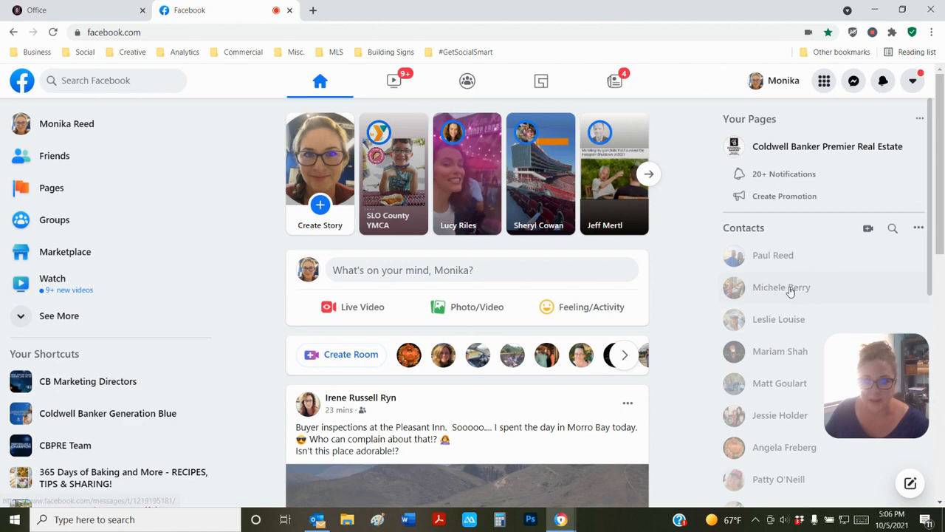
left_click(46, 189)
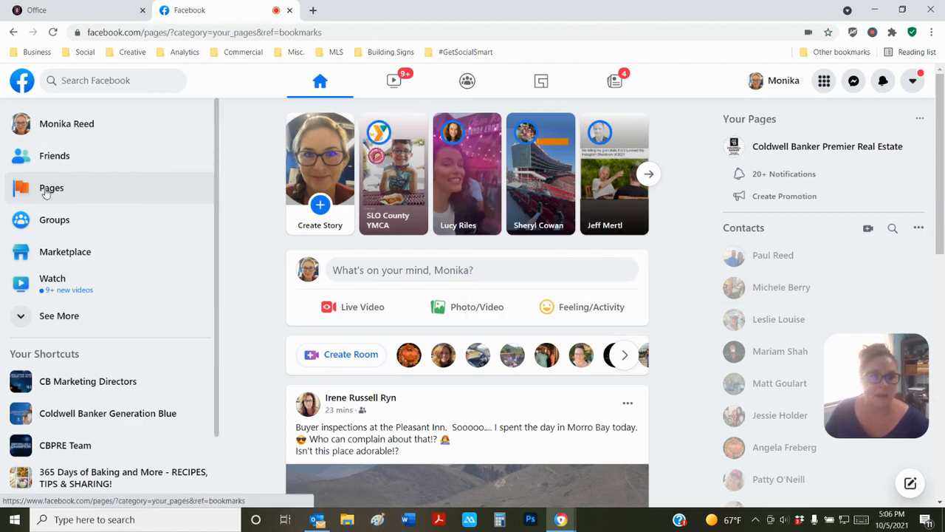
scroll(354, 244, "down", 10)
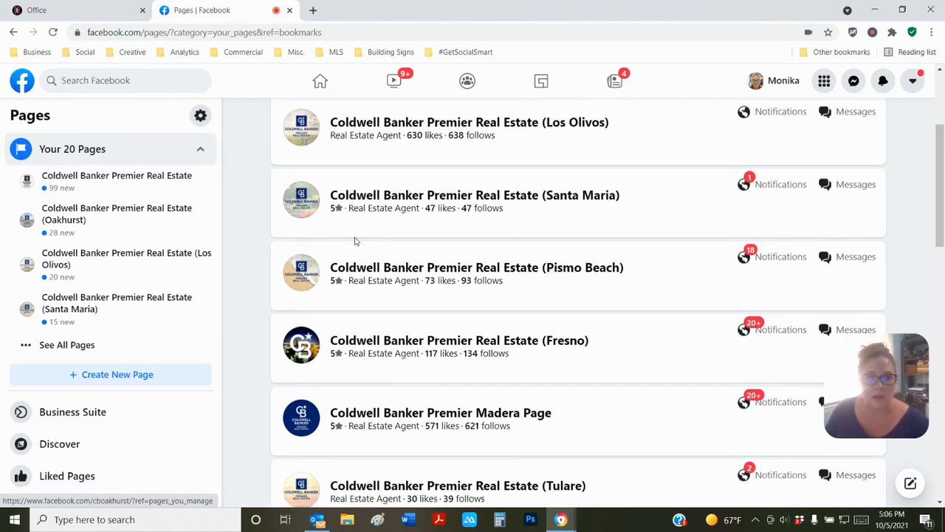
scroll(354, 241, "down", 4)
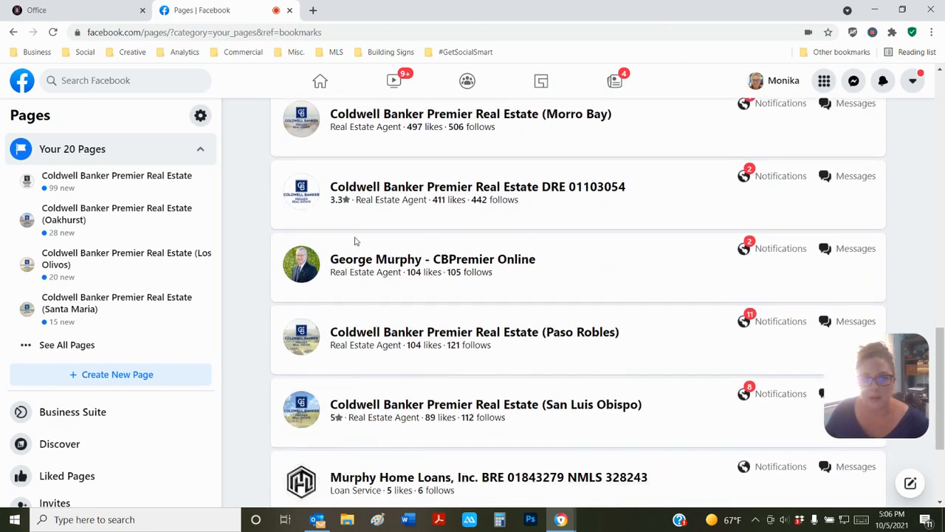
scroll(462, 389, "up", 1)
scroll(461, 387, "down", 1)
scroll(461, 381, "up", 15)
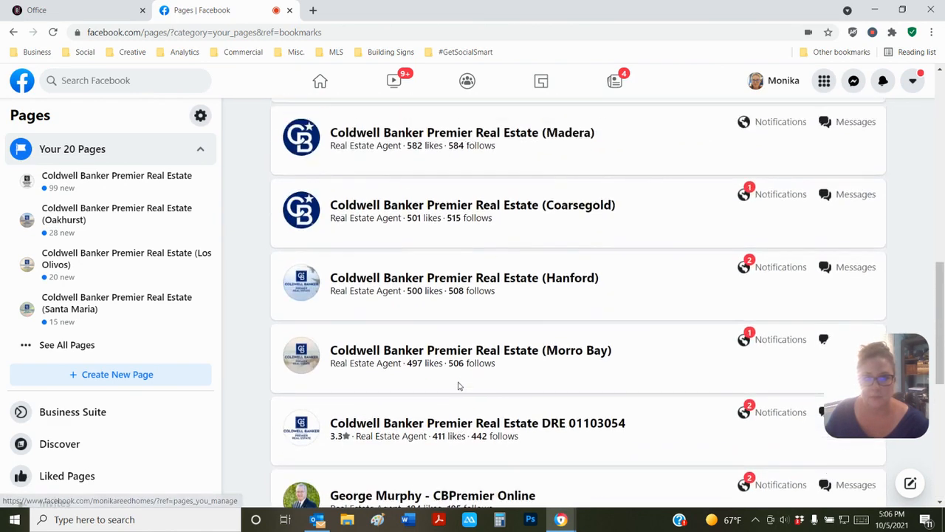
scroll(460, 380, "down", 3)
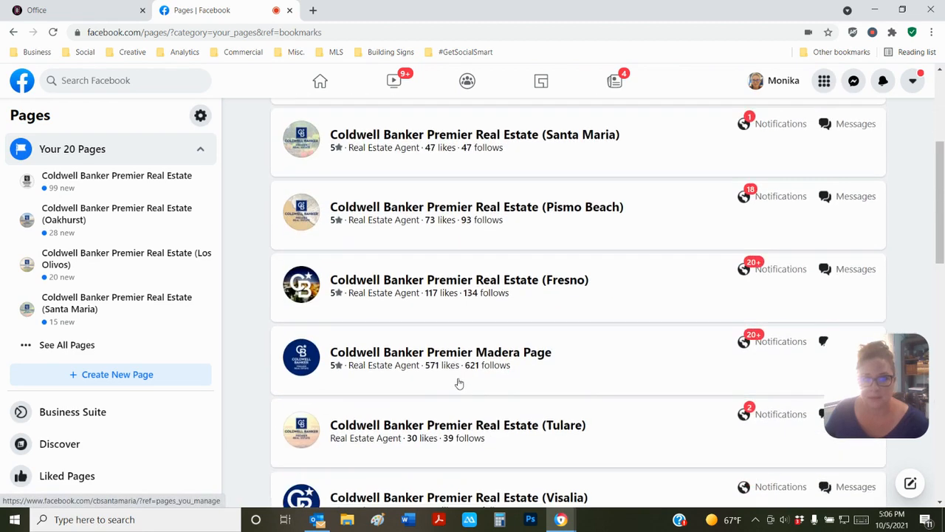
scroll(413, 369, "down", 2)
- Show all managed Pages, open the other real estate agent Page, then return home
left_click(50, 345)
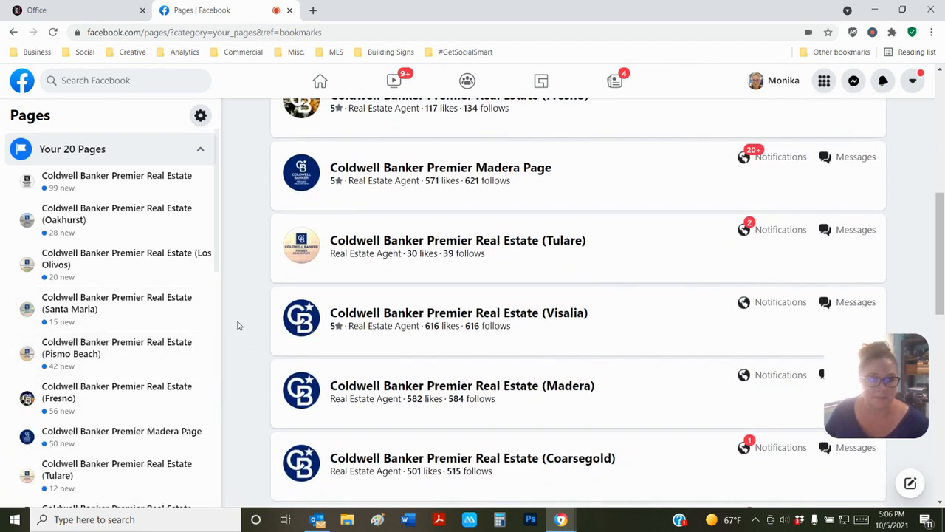
scroll(59, 295, "down", 2)
scroll(58, 284, "down", 8)
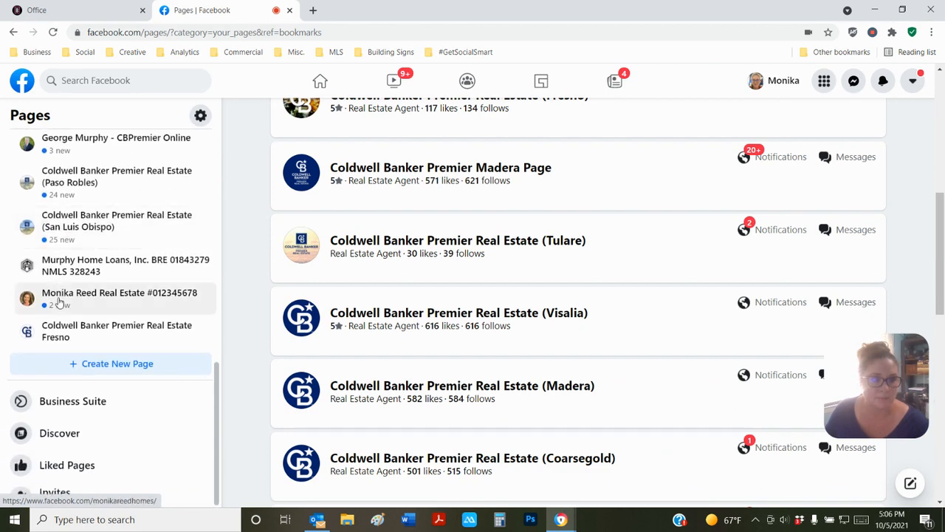
left_click(192, 305)
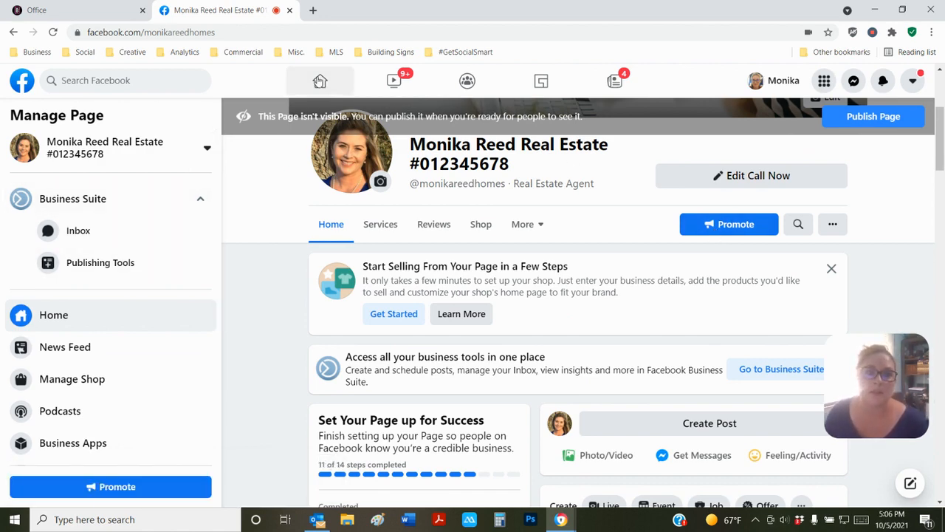
left_click(320, 81)
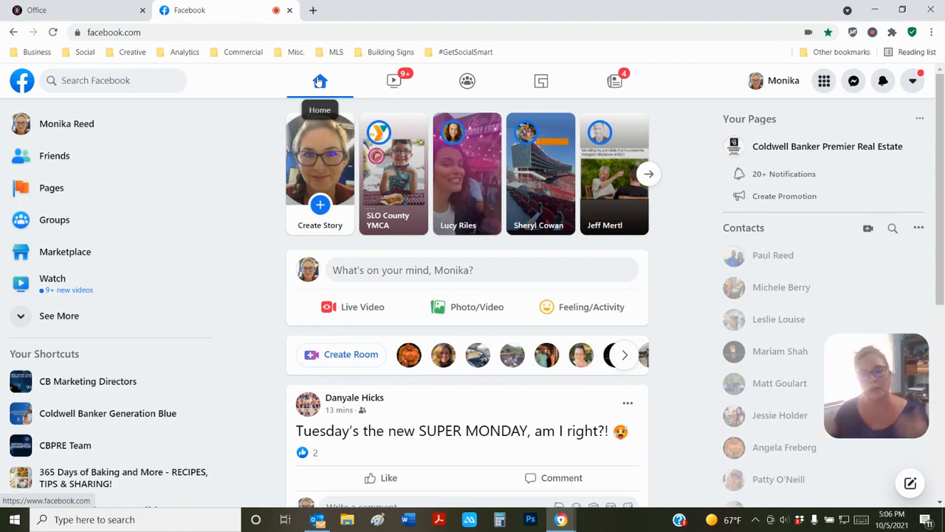